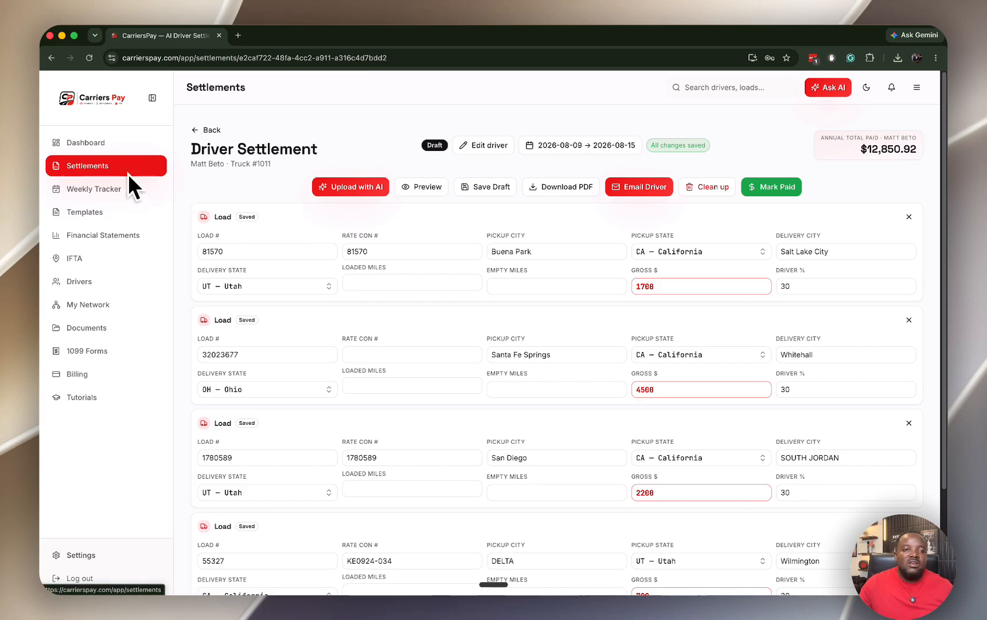
- Review the fleet summary on the dashboard and look through the list of driver settlements
click(84, 146)
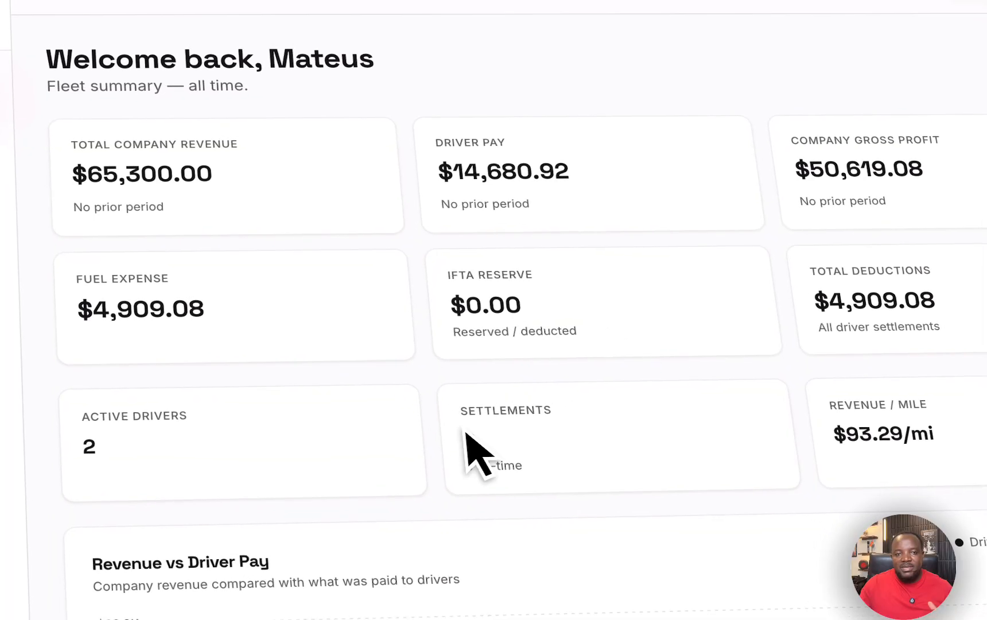
click(163, 195)
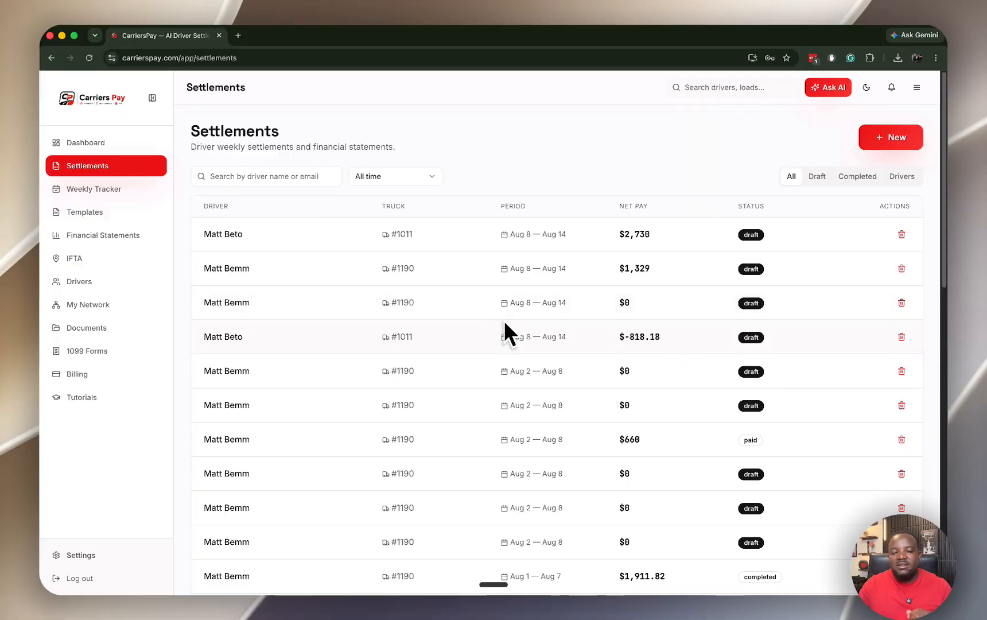
scroll(585, 337, down, 10)
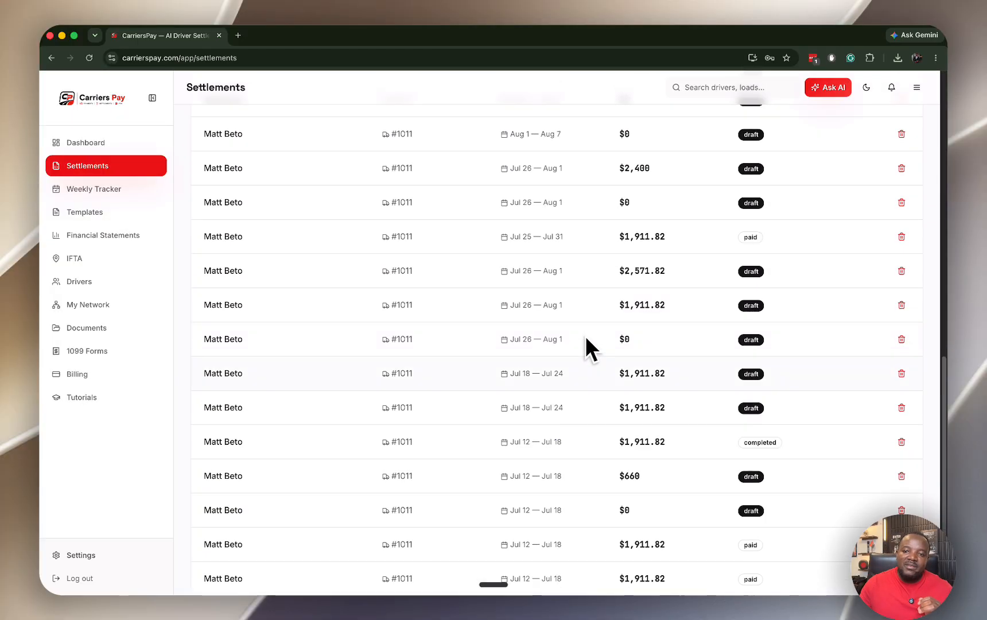
scroll(585, 336, up, 10)
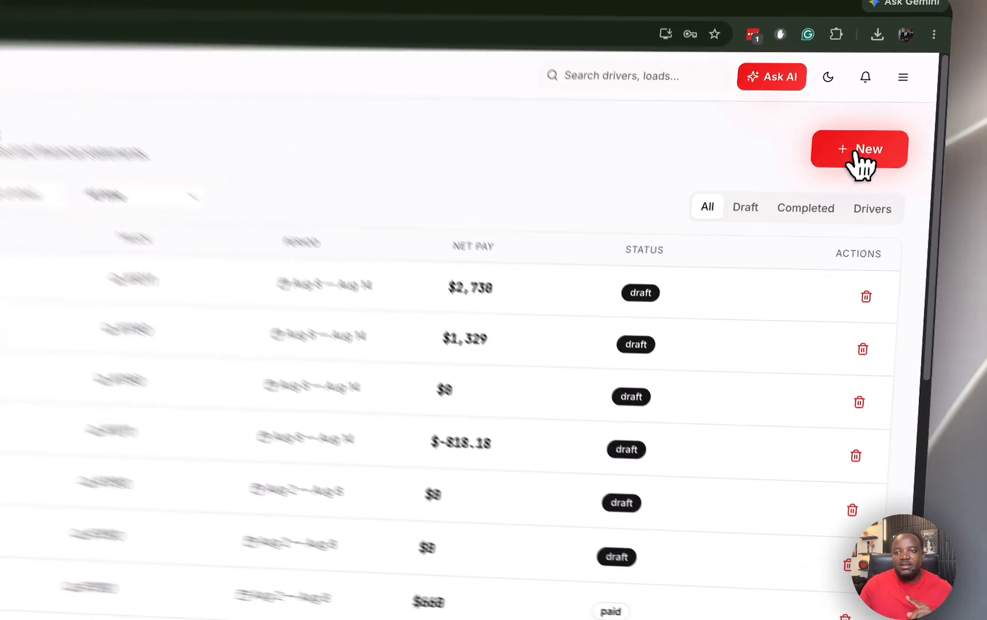
- Start a new settlement with a new driver and set the pay to 30 percent of gross
click(891, 142)
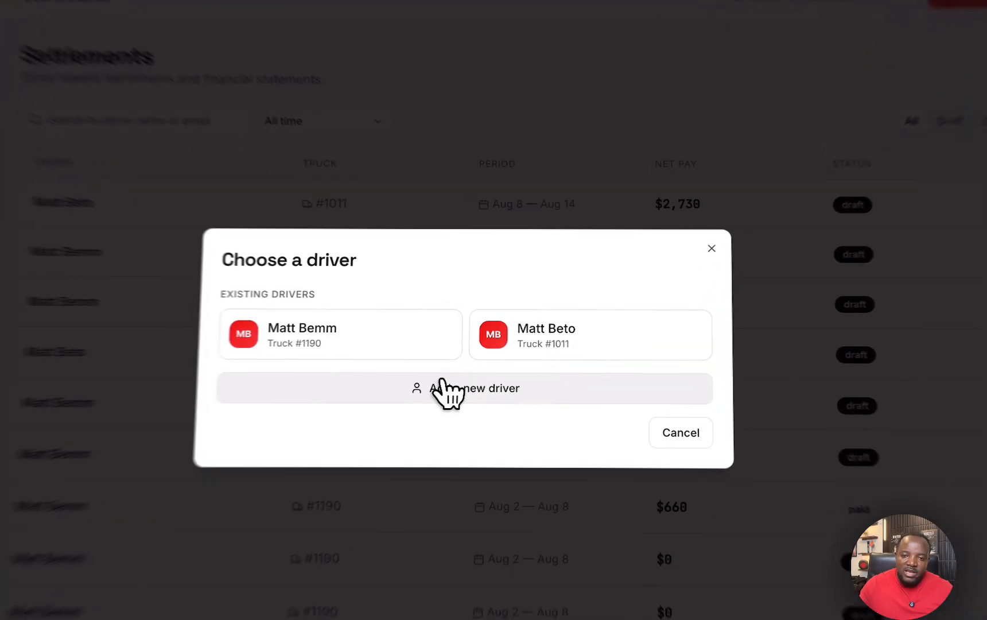
click(478, 360)
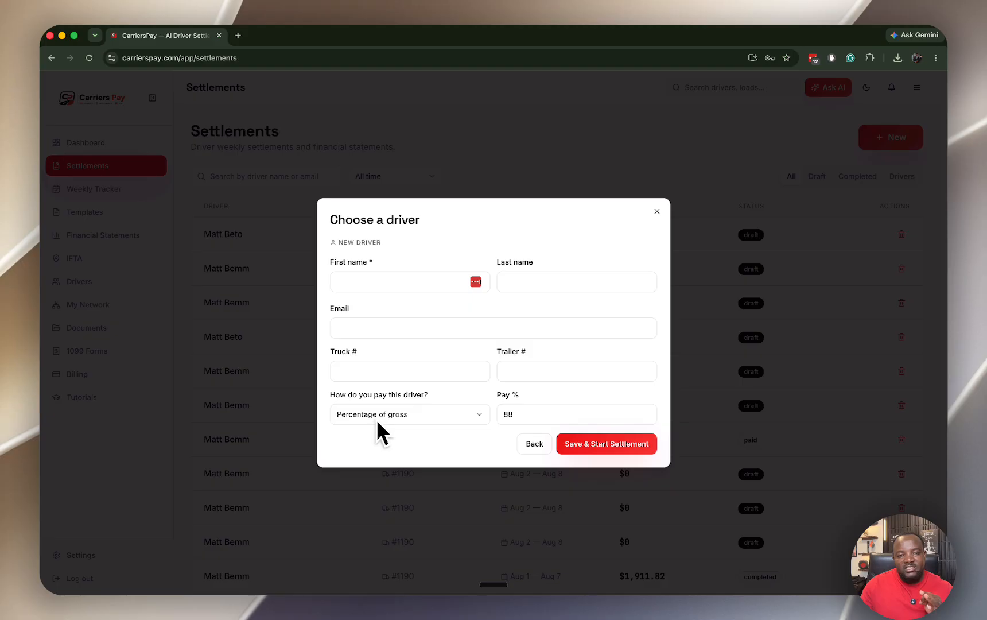
double_click(500, 413)
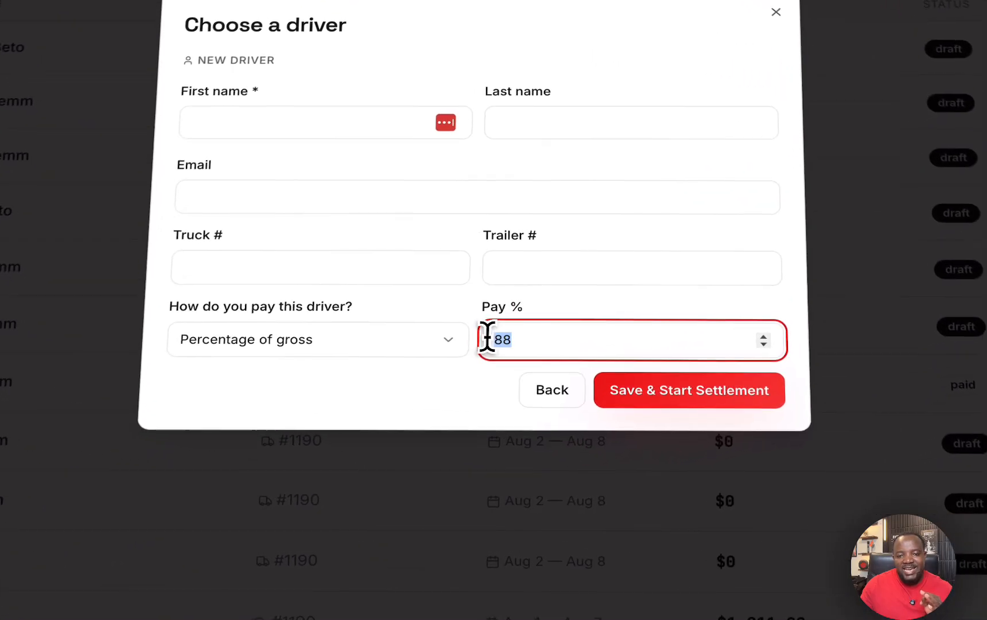
key(BackSpace)
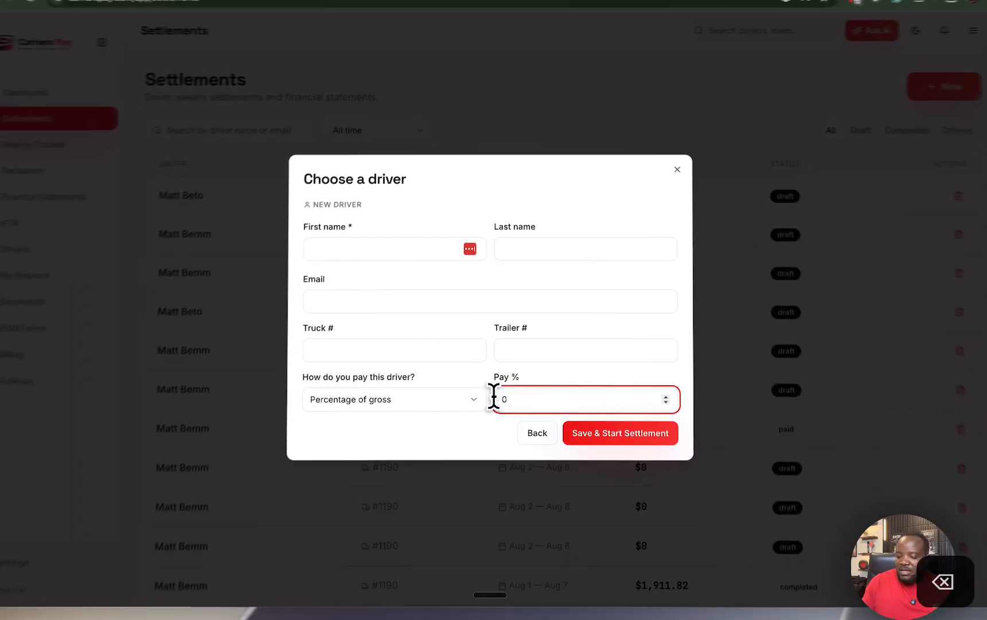
text(30)
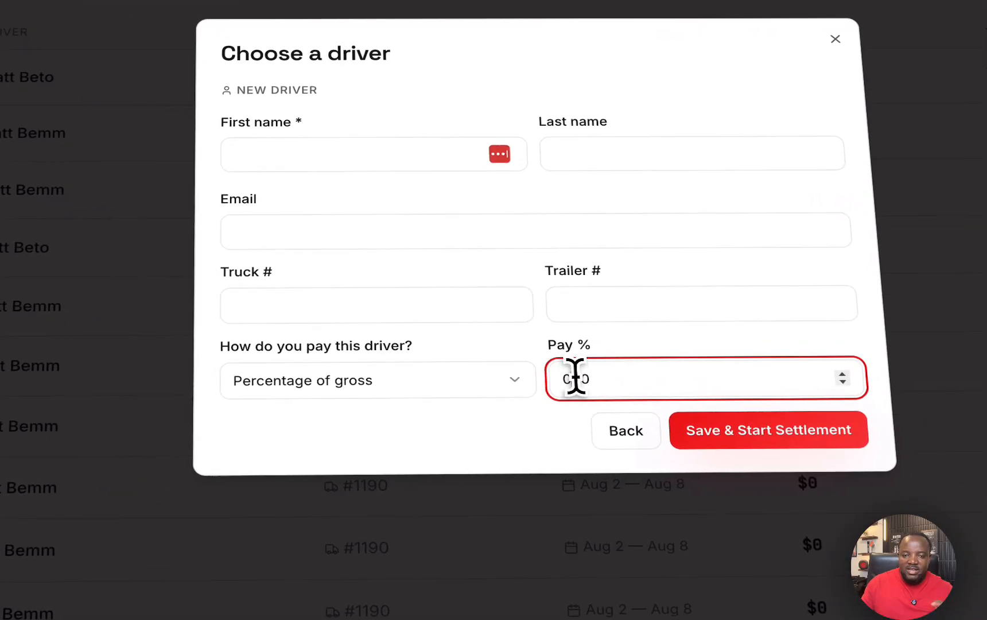
key(BackSpace)
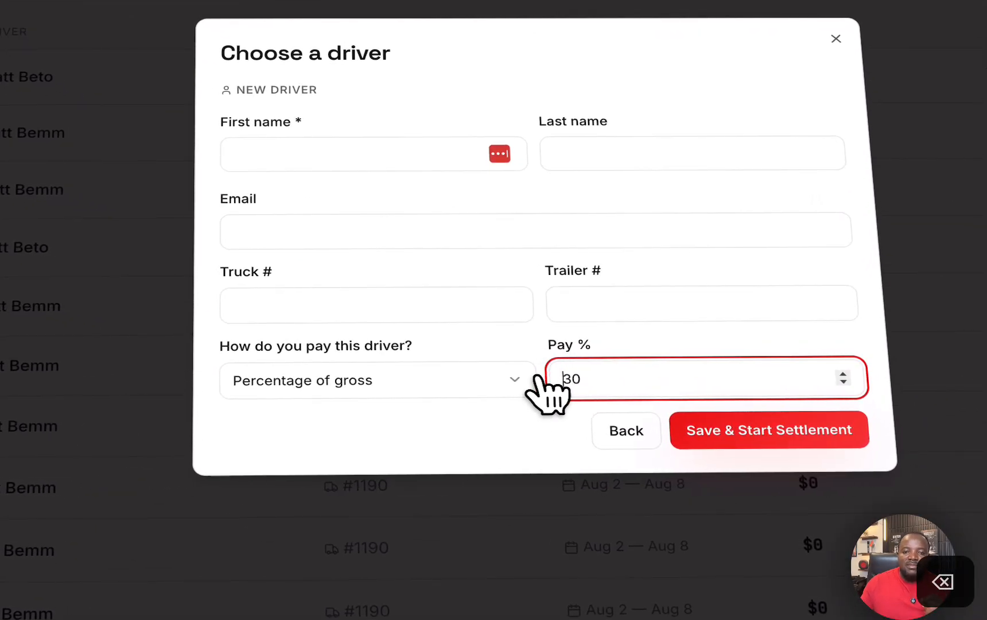
- Set the new driver's pay method to per mile at $0.60, paying loaded + empty miles
click(494, 384)
click(409, 452)
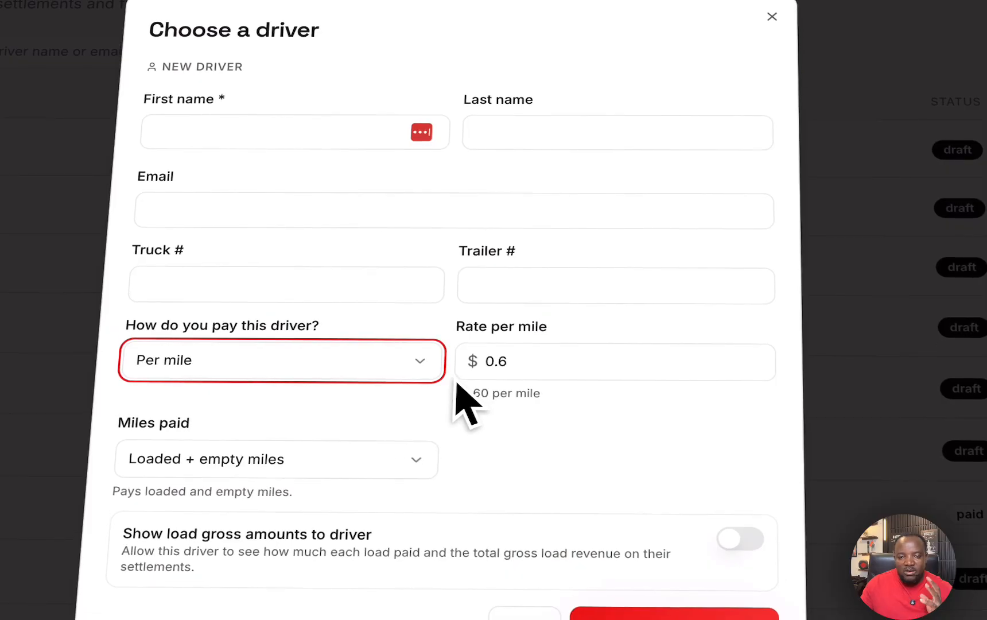
click(520, 364)
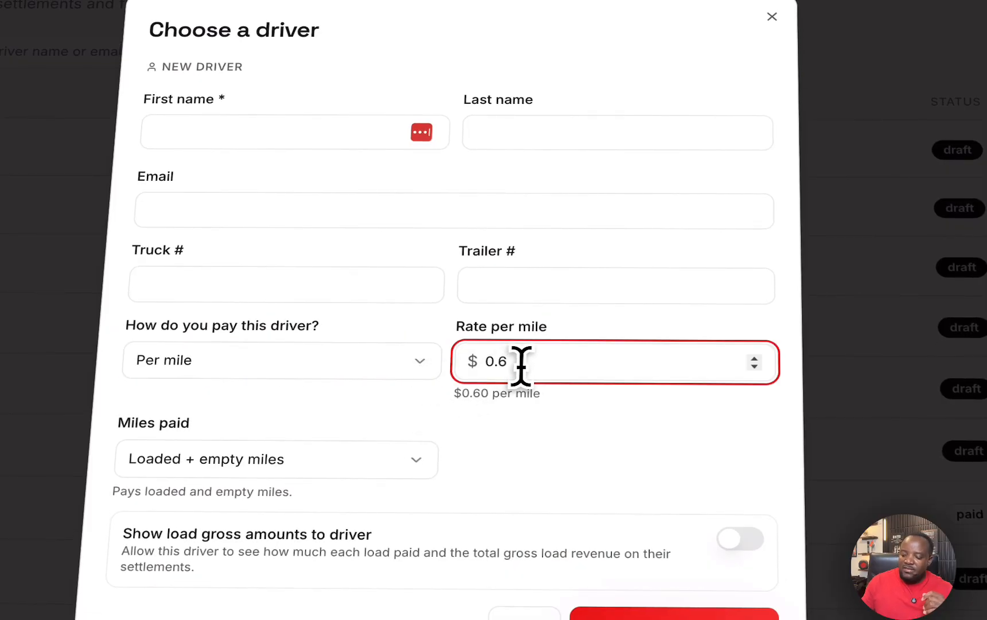
text(0)
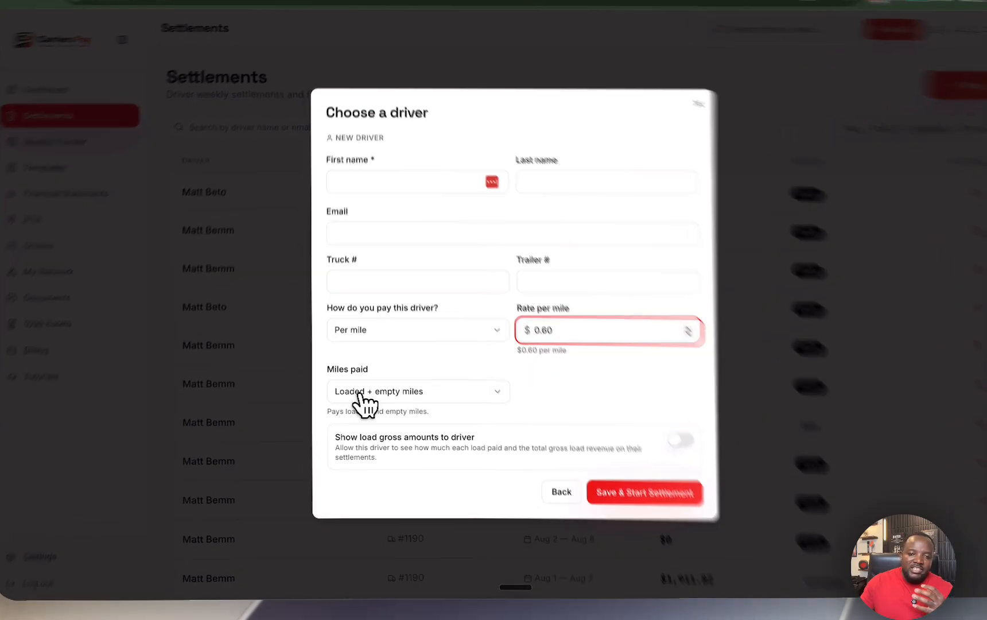
click(359, 395)
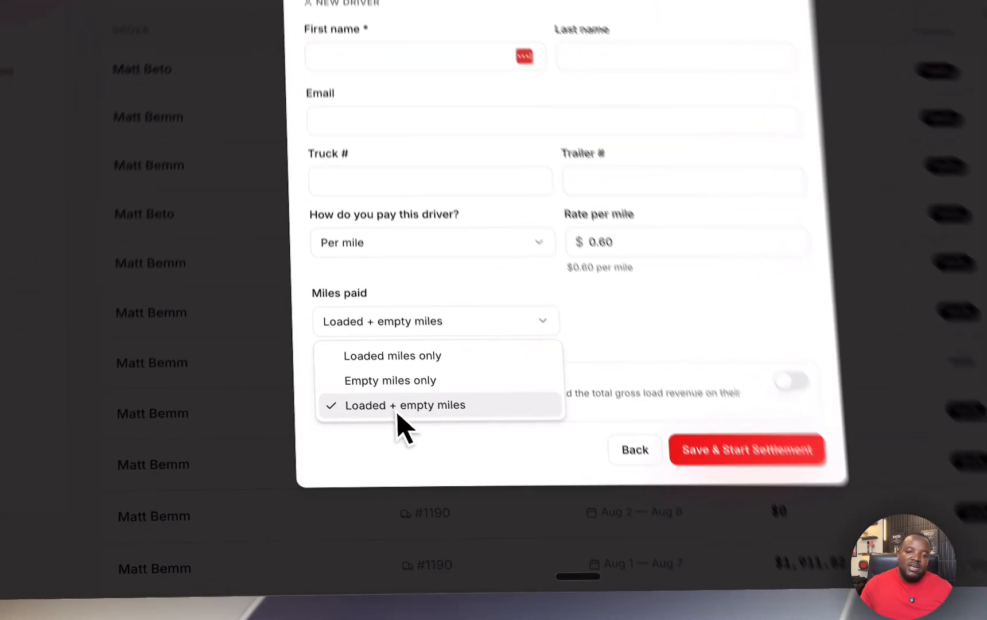
click(380, 474)
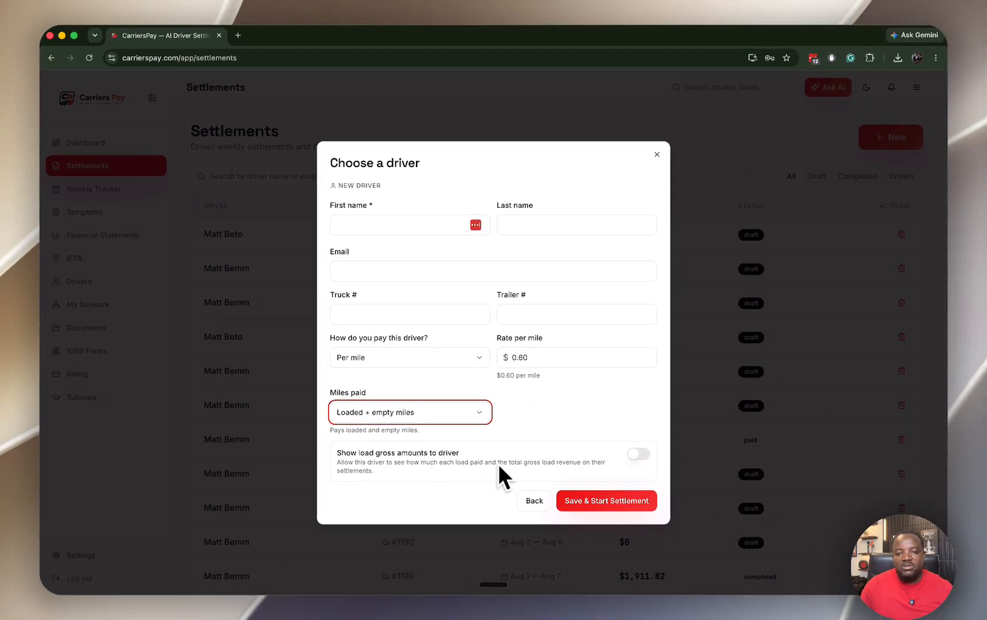
- Try the option to show load gross amounts to the driver, leave it off and discard the new driver form
click(634, 455)
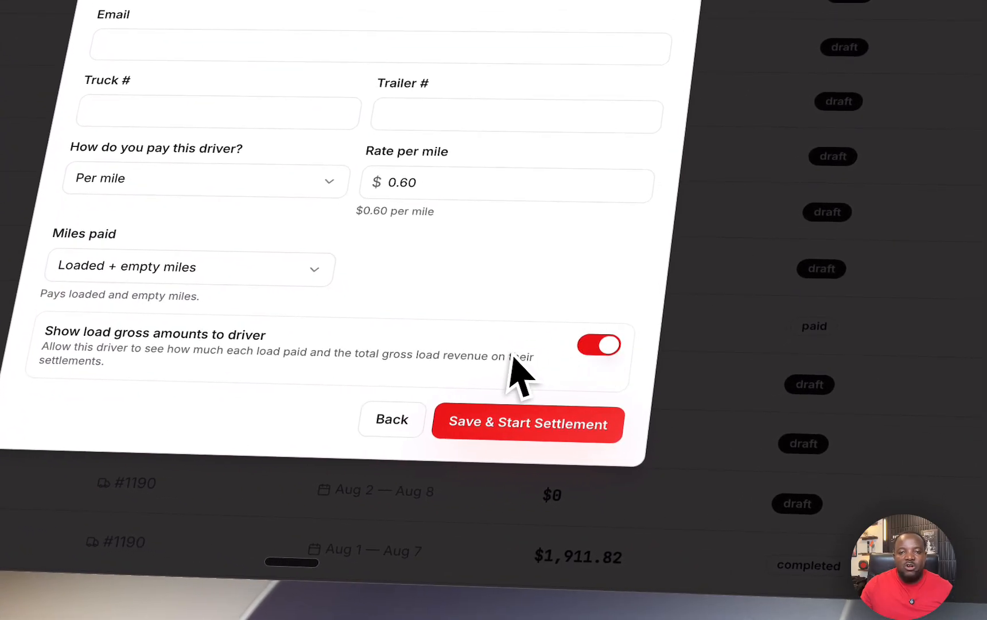
click(602, 347)
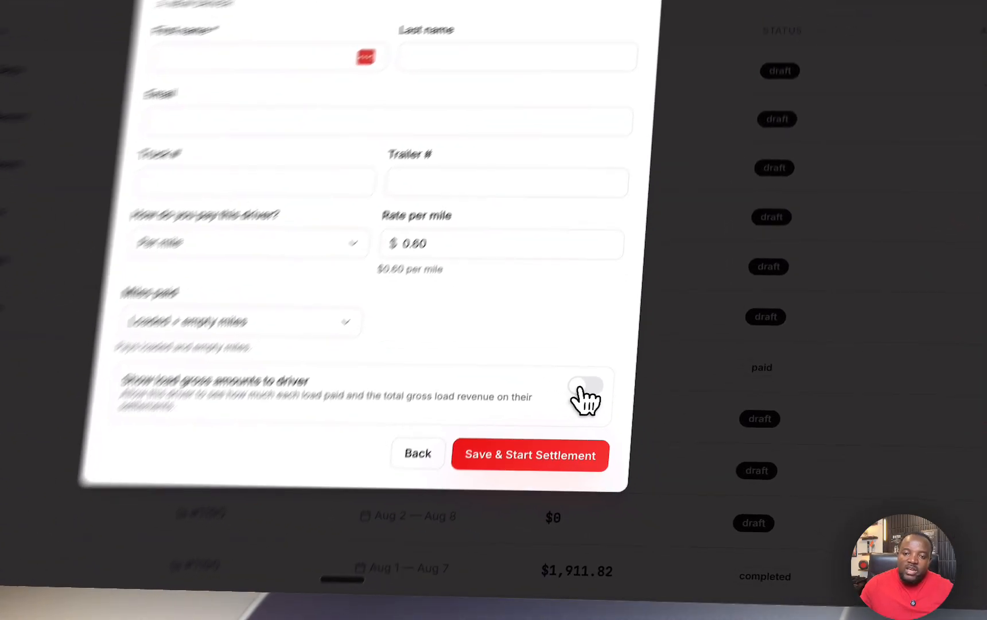
click(631, 455)
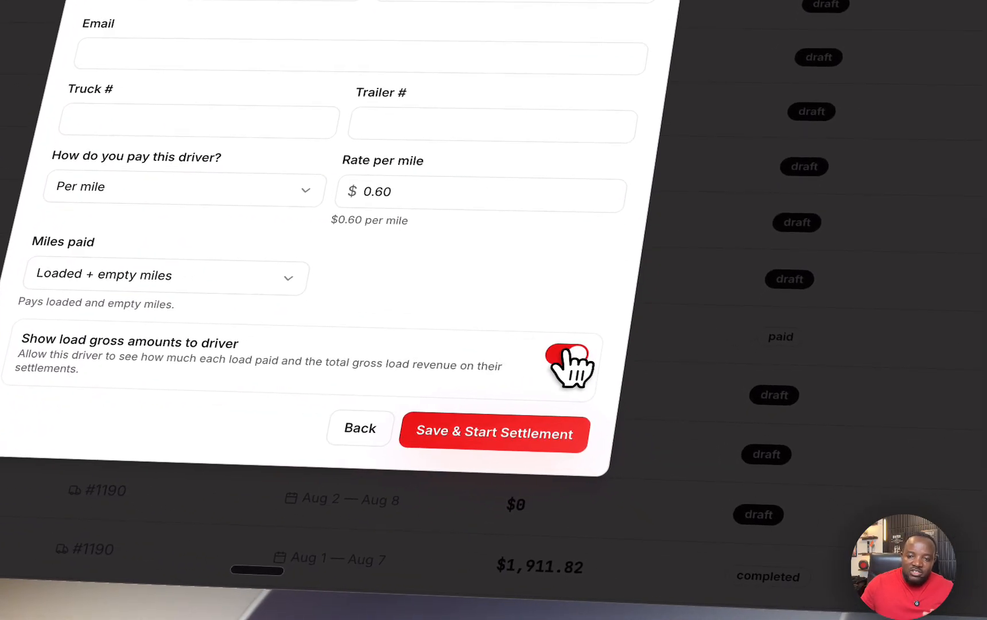
click(568, 356)
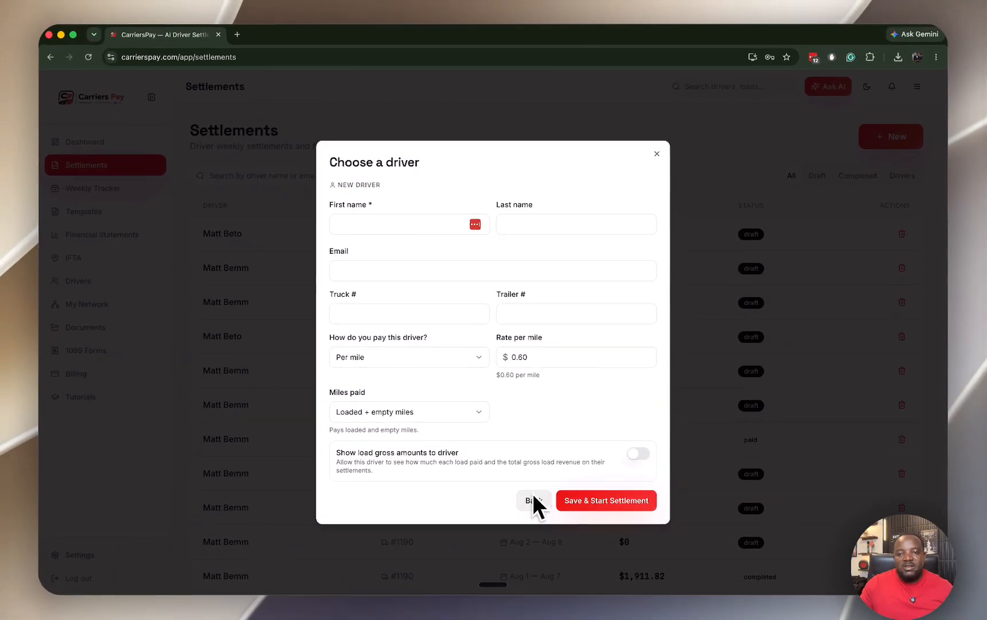
click(657, 155)
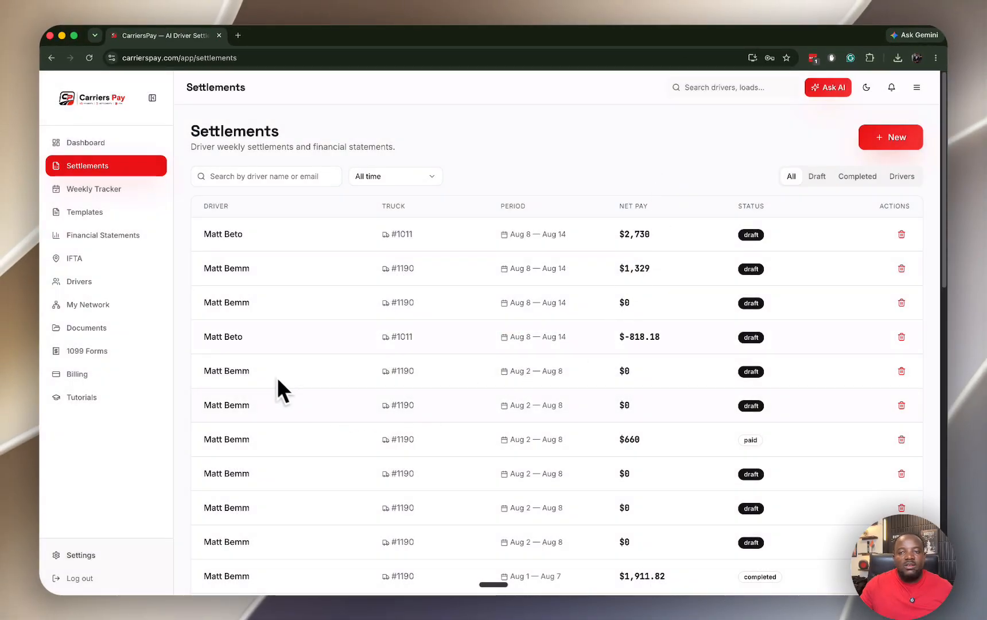
- Create a new settlement for the existing driver of truck #1190 and return to the settlements list
click(883, 138)
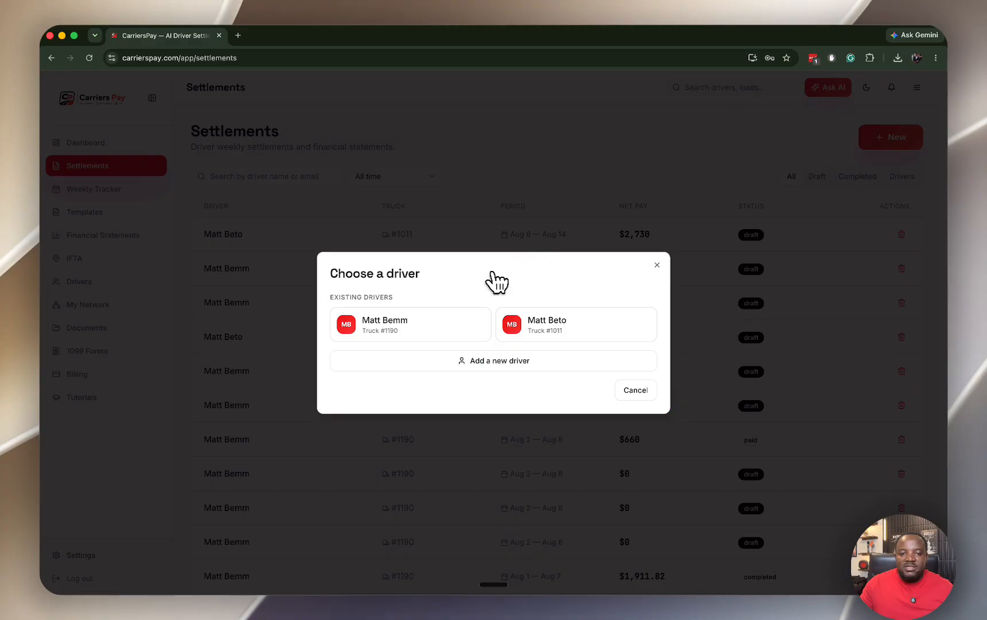
click(406, 326)
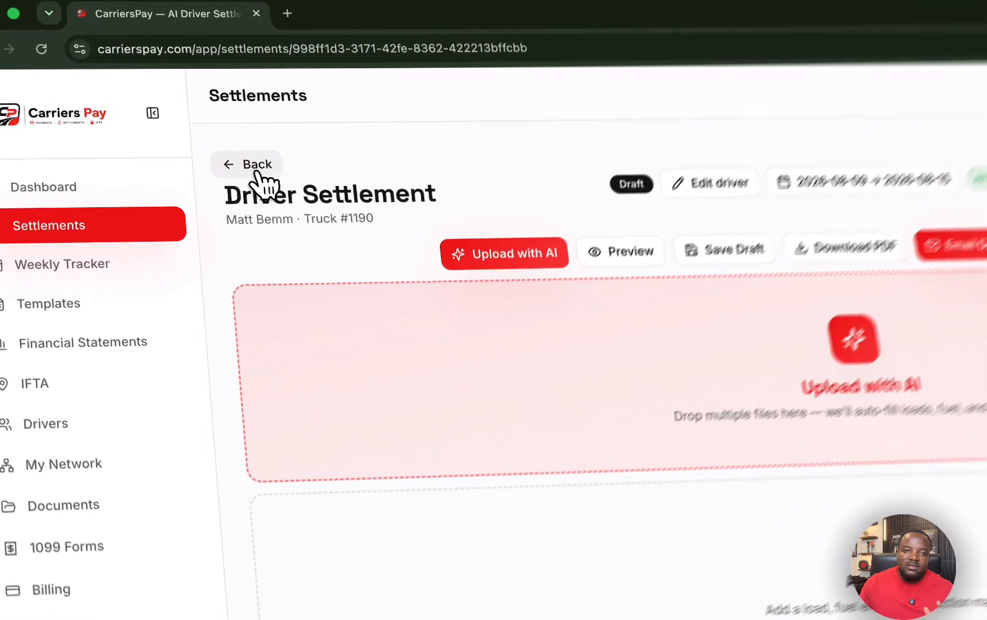
click(206, 129)
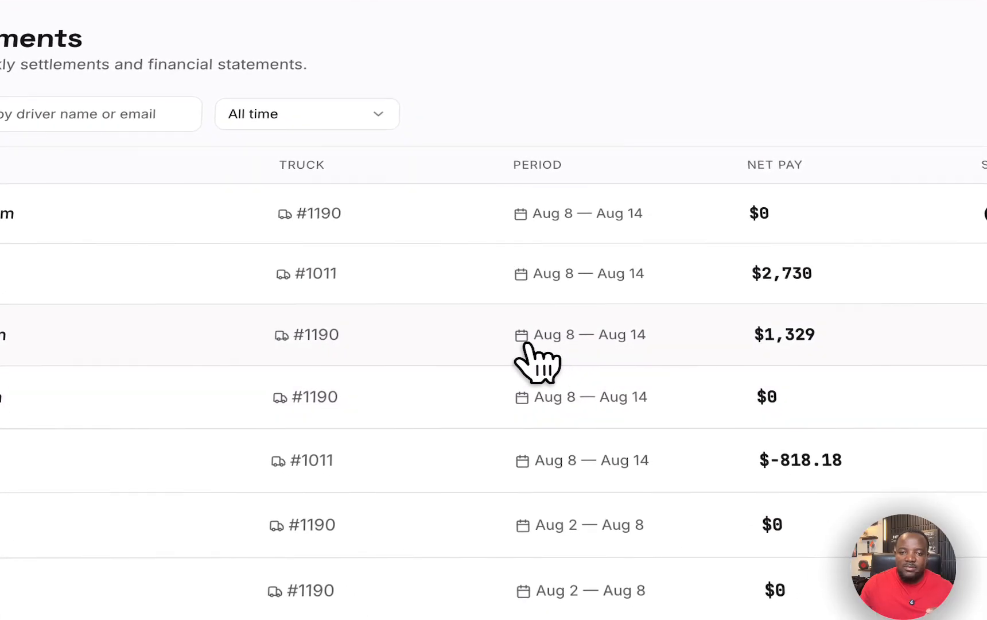
- Open truck #1190's Aug 8 — Aug 14 settlement with $1,329 net pay and check its preview
click(465, 348)
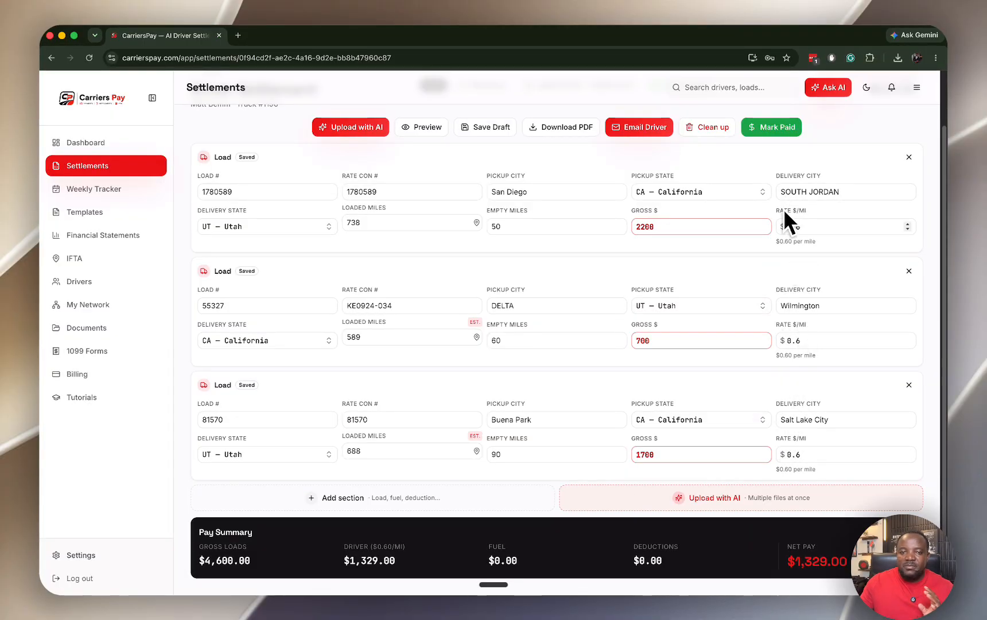
scroll(516, 229, up, 2)
click(421, 187)
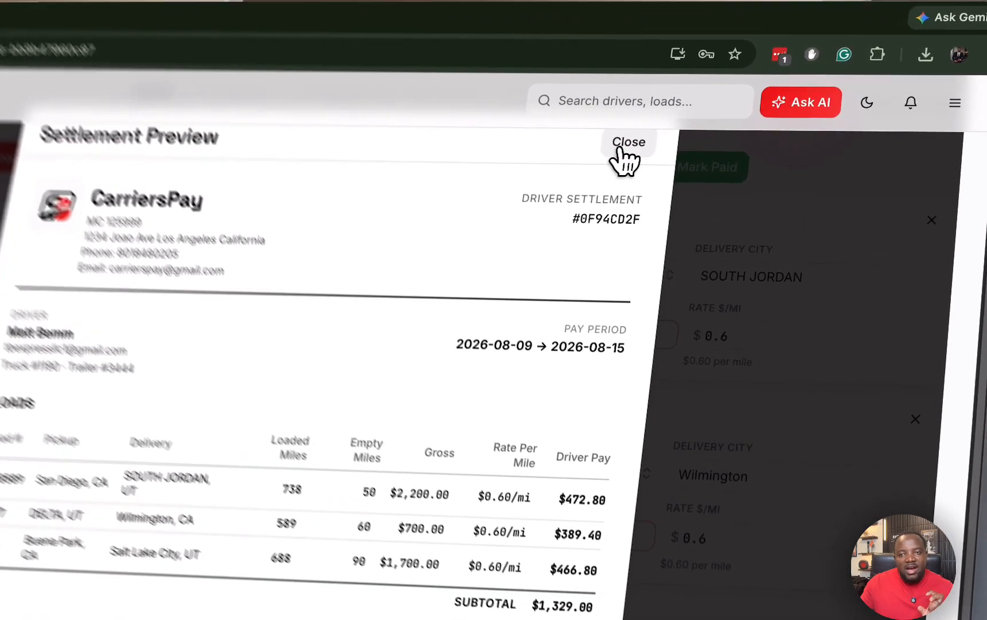
click(727, 114)
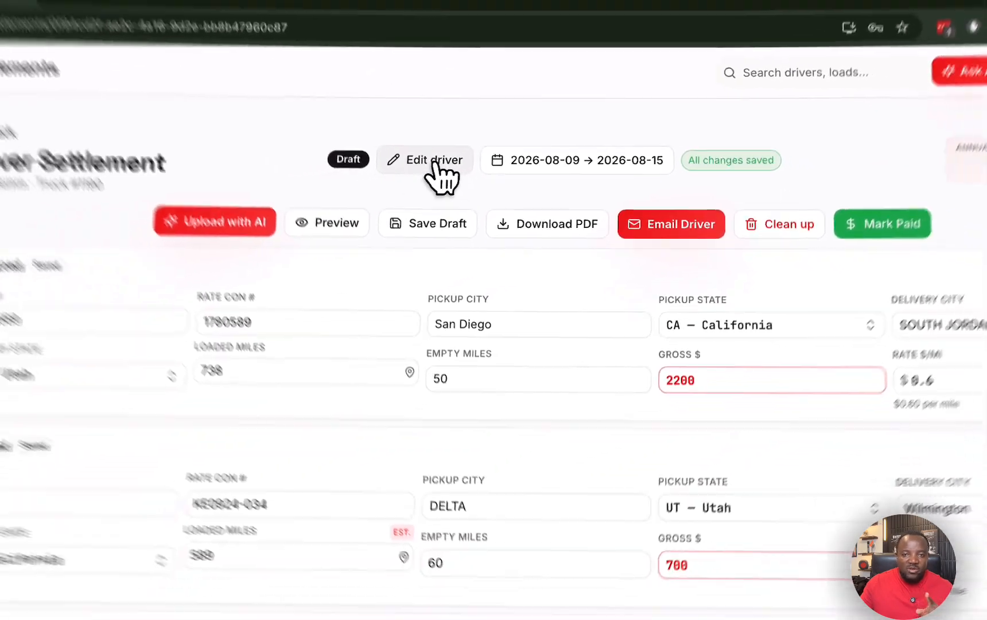
- Turn off showing load gross amounts to the driver for this settlement and save the driver settings
click(376, 167)
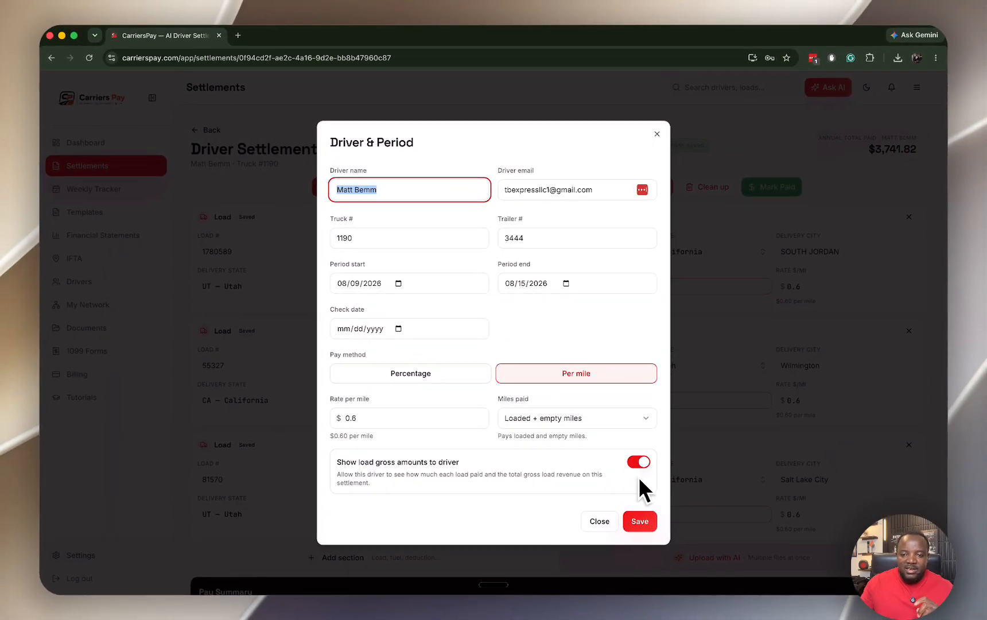
click(635, 463)
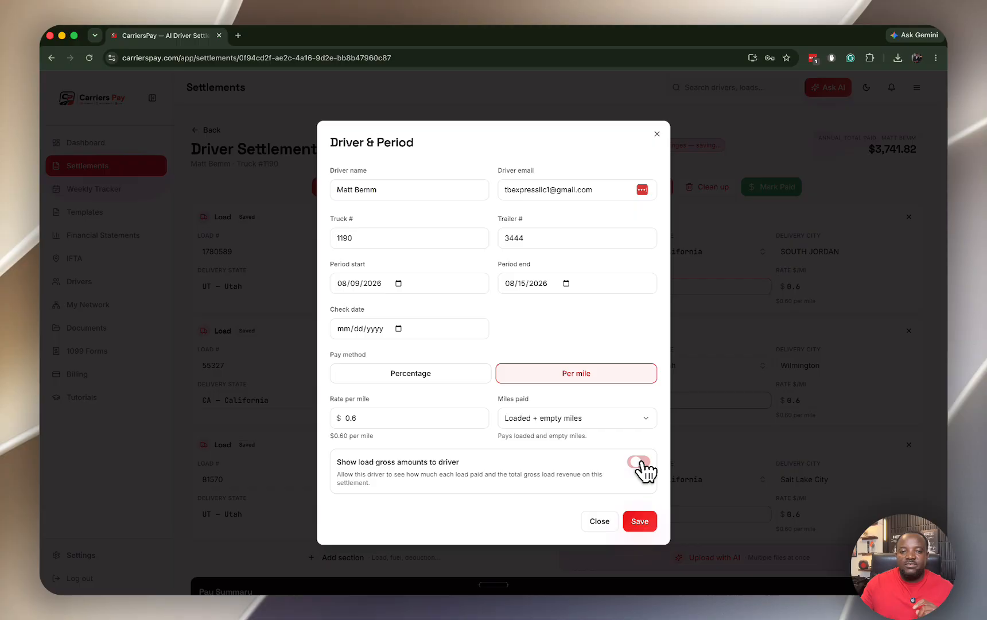
click(639, 521)
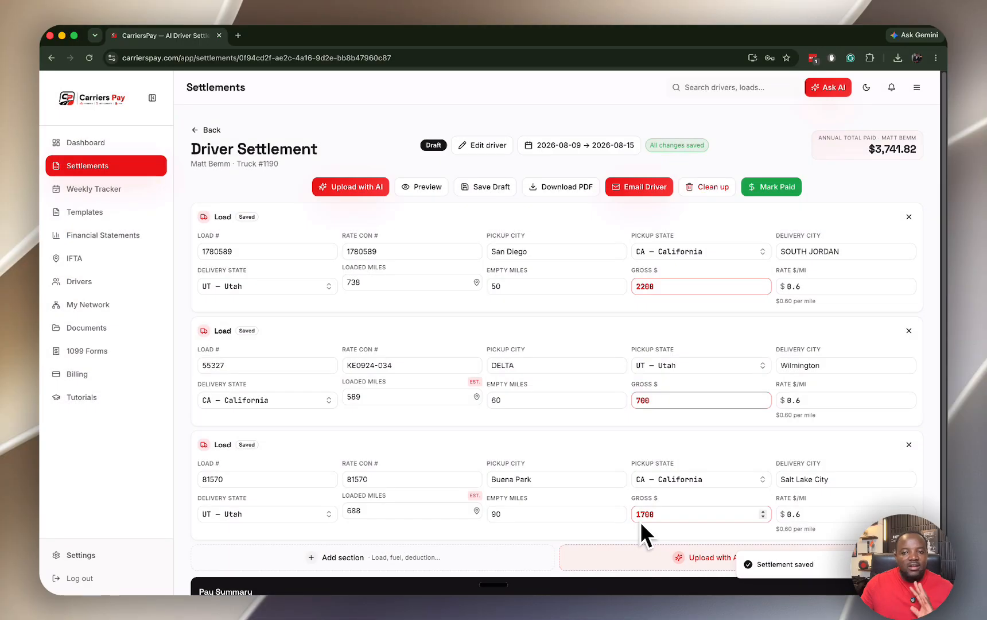
- Preview the updated settlement to check the loads table without gross amounts, and close the preview
scroll(631, 344, down, 1)
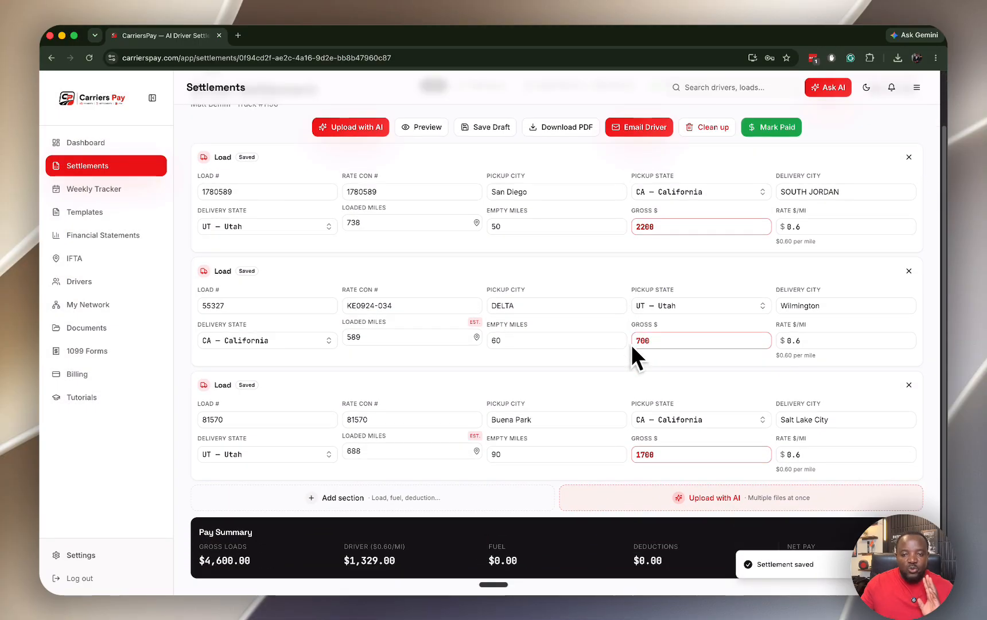
scroll(671, 310, up, 1)
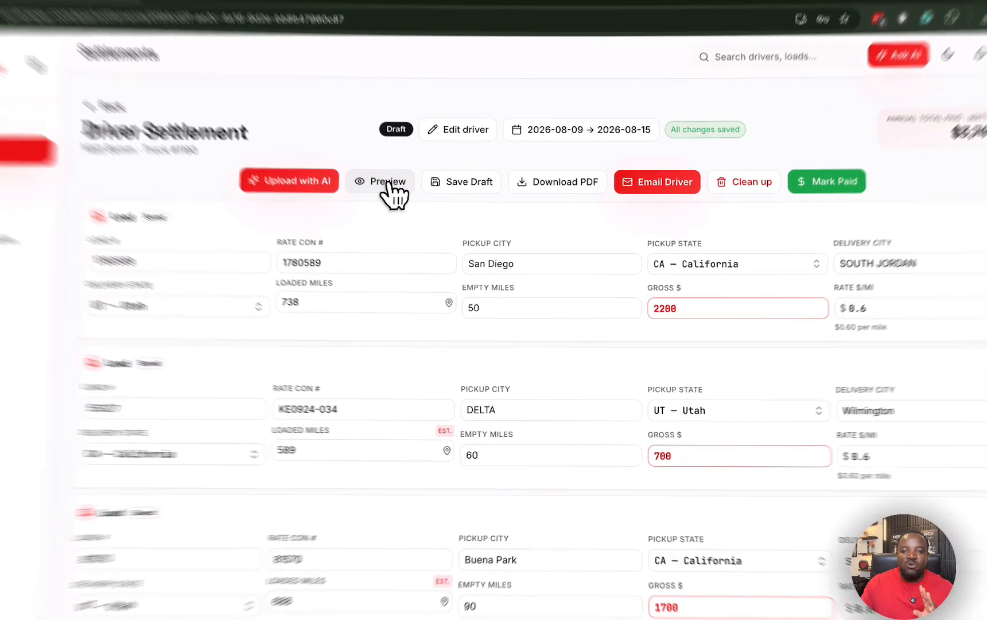
click(445, 187)
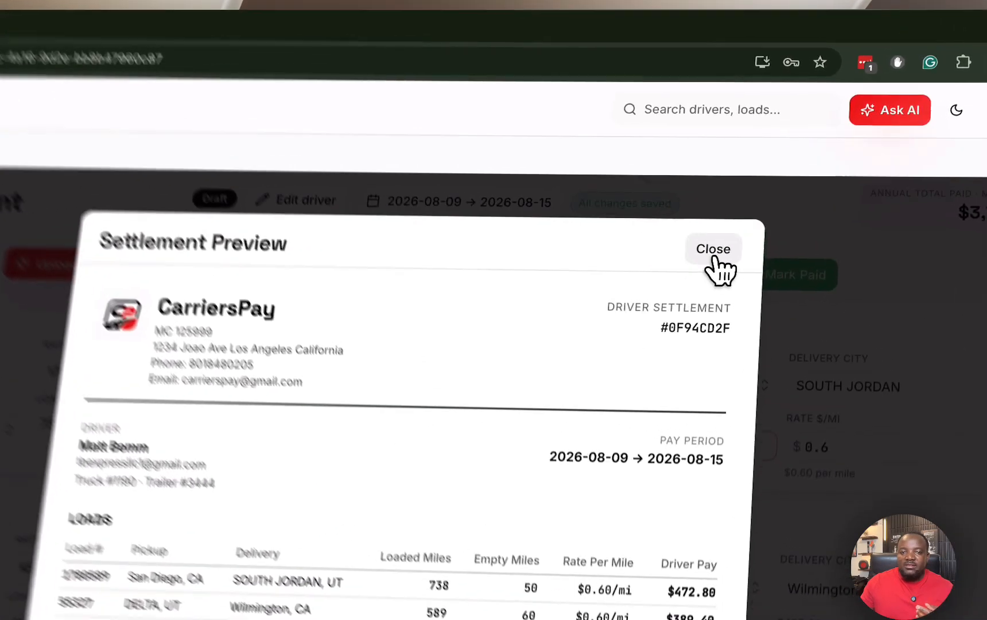
click(729, 172)
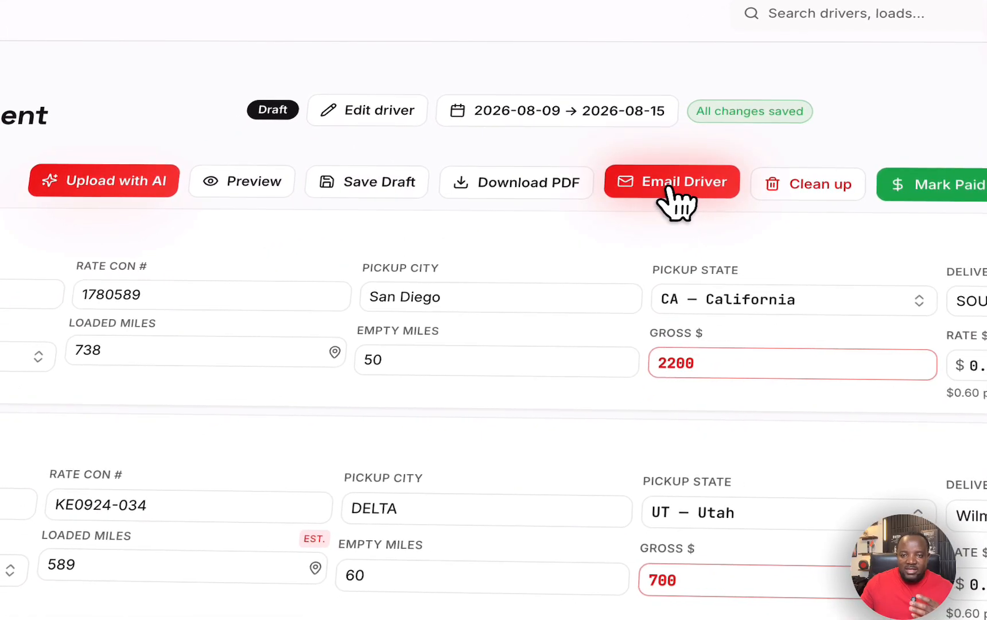
- Open the date and time options for scheduling the driver's settlement email, and dismiss them without scheduling
click(668, 185)
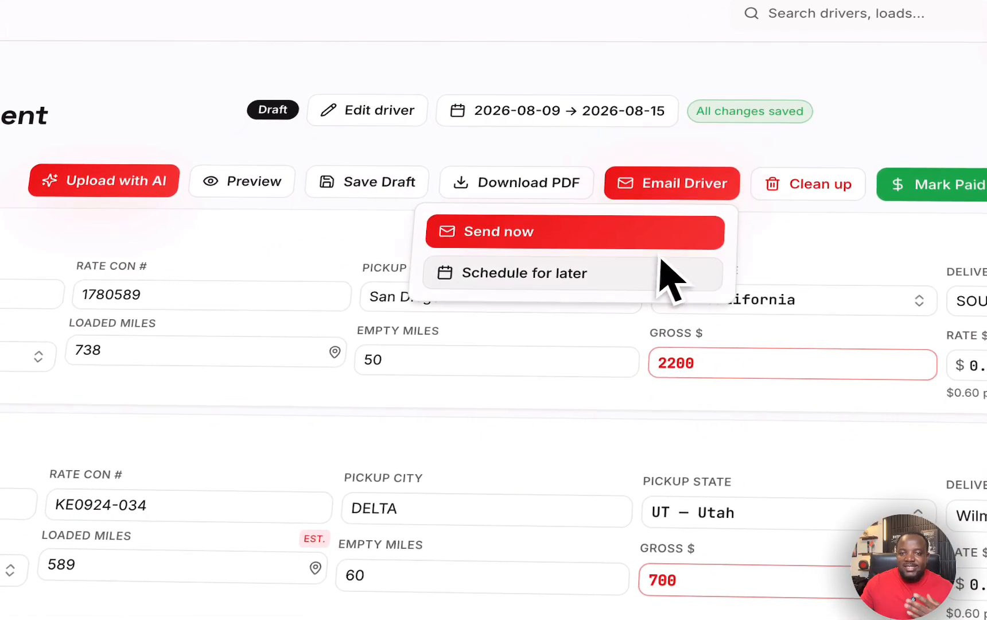
click(555, 274)
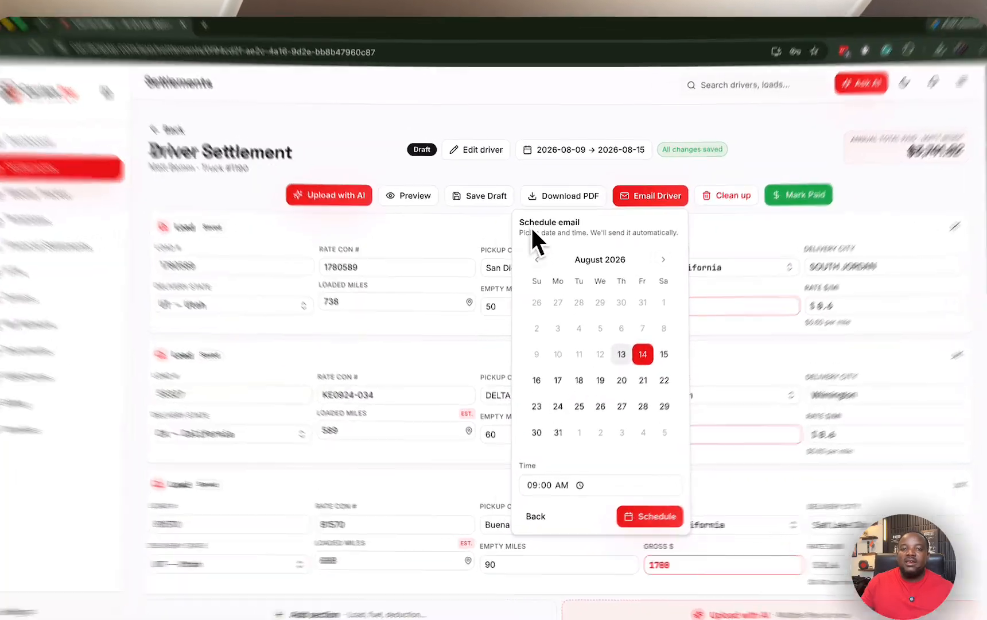
click(495, 230)
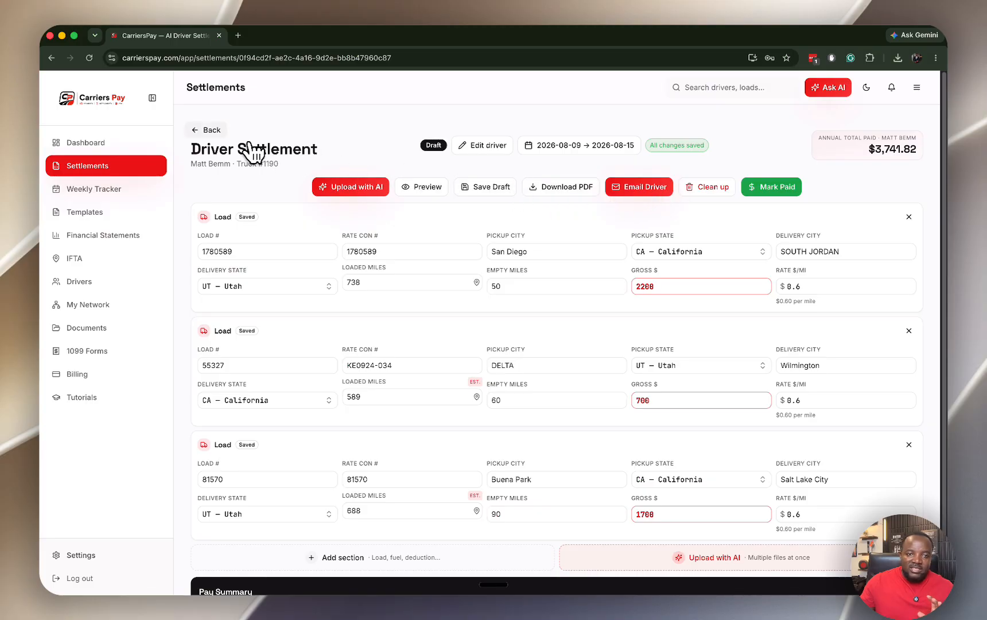
- Browse the settlements list and view truck #1011's paid Jul 25 — Jul 31 settlement before returning to the list
click(202, 129)
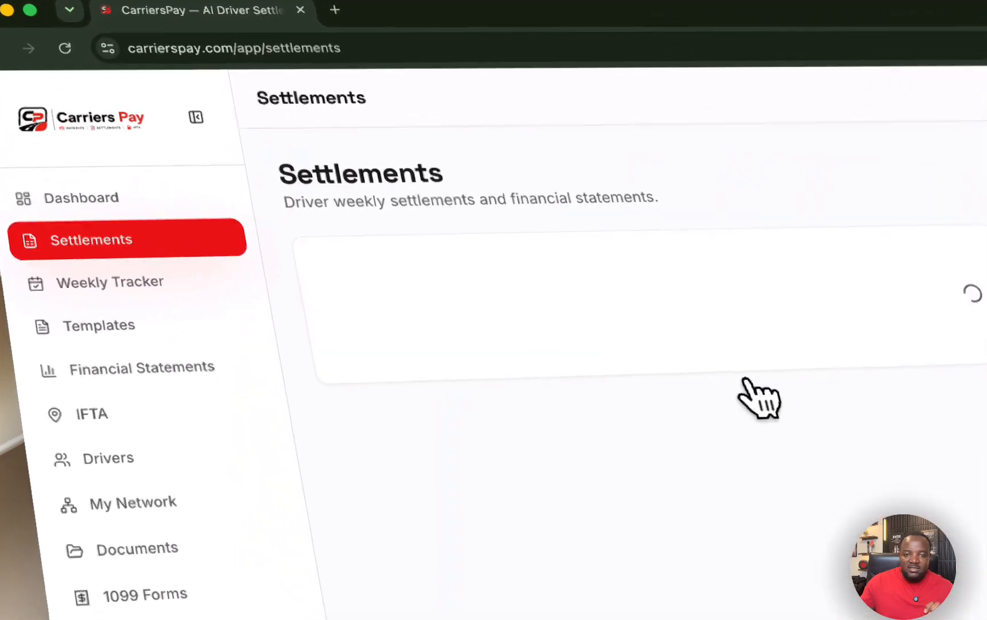
scroll(577, 338, down, 5)
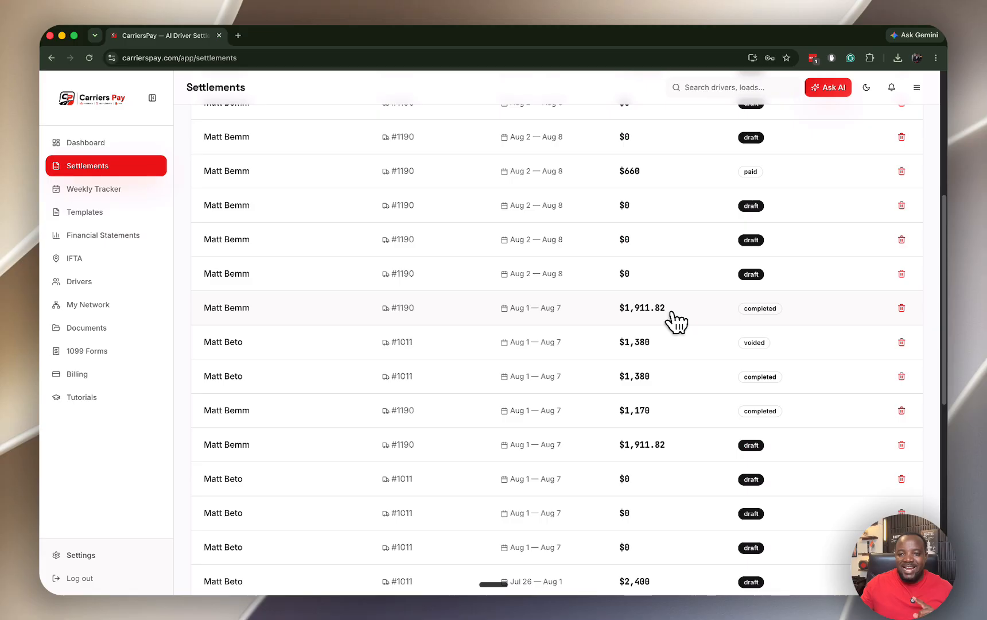
scroll(676, 322, down, 8)
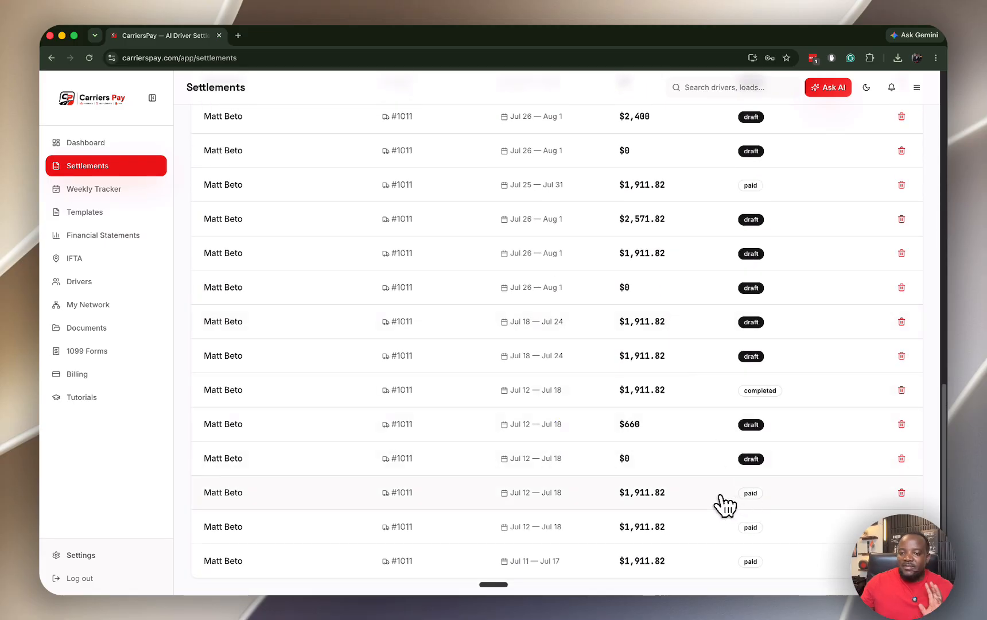
scroll(696, 442, up, 3)
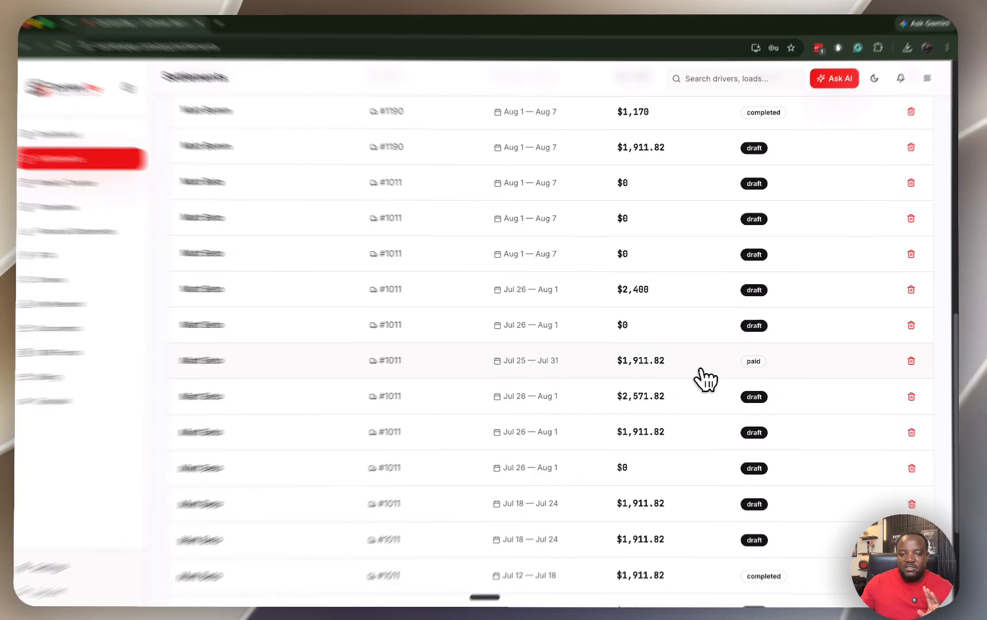
click(697, 365)
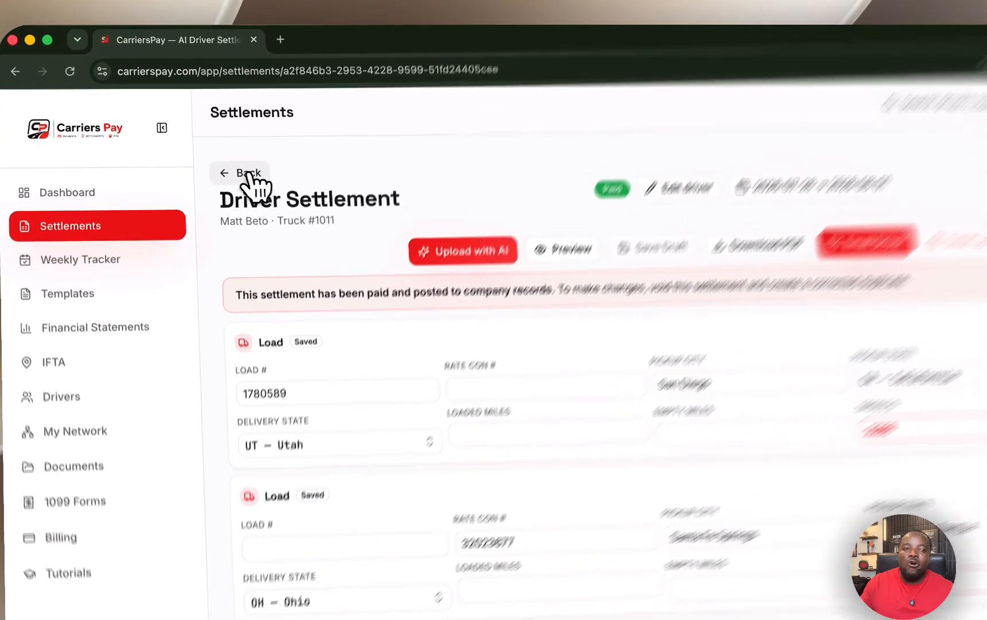
click(213, 130)
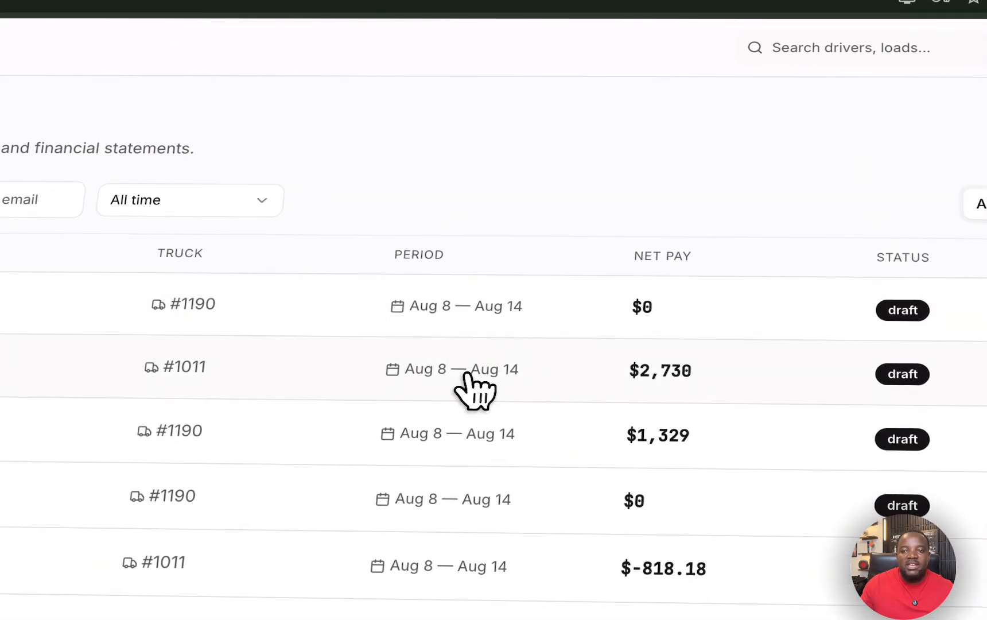
- View truck #1011's Aug 8 — Aug 14 draft settlement and the dashboard's fleet summary, and return to the settlements list
click(475, 390)
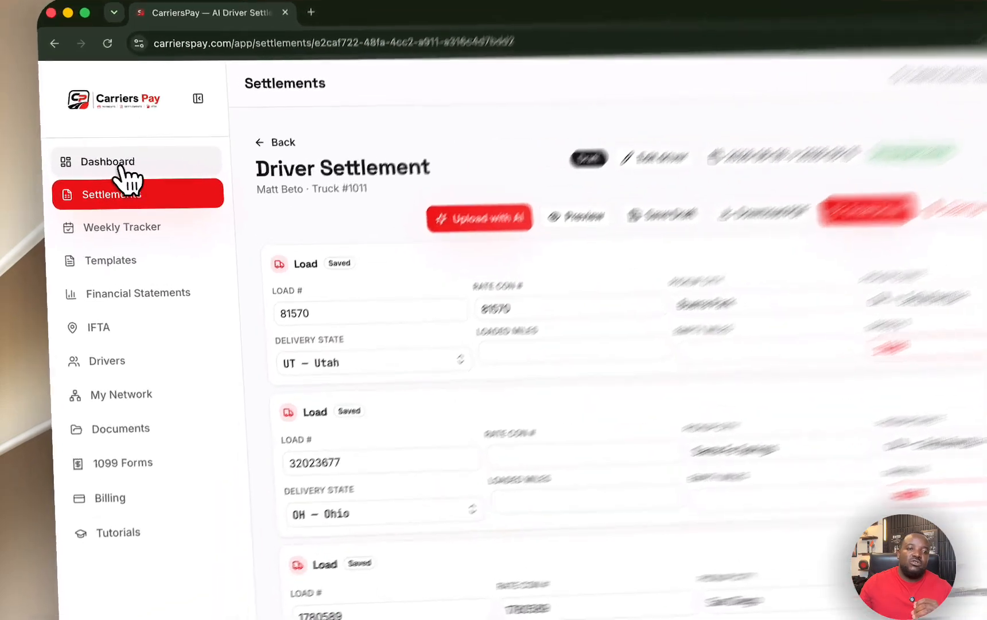
click(92, 143)
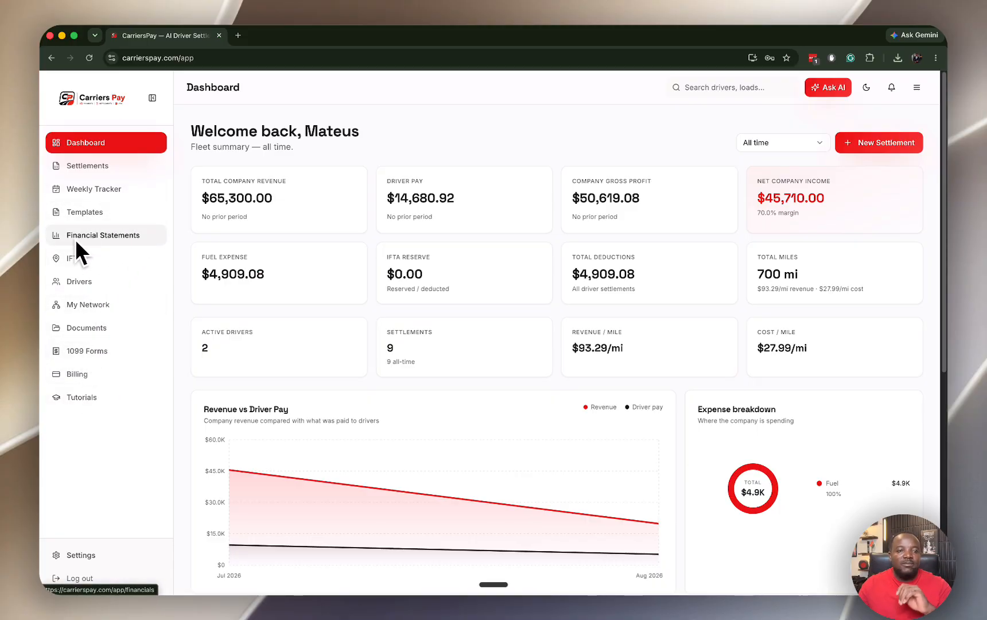
click(86, 166)
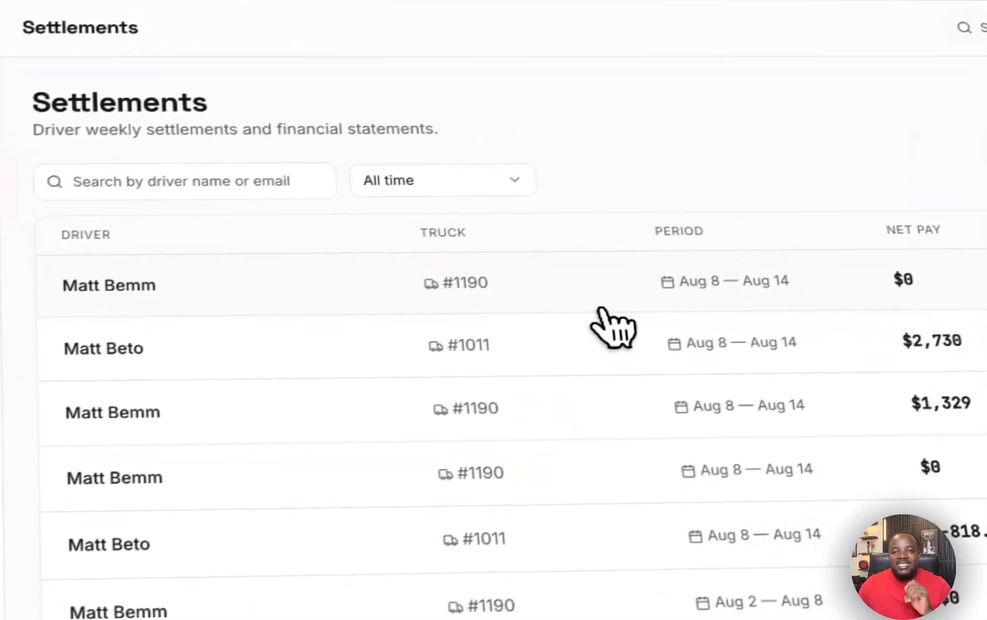
- In truck #1011's $2,730 settlement, enter 7 loaded miles for the Santa Fe Springs load and return to the settlements list
click(697, 347)
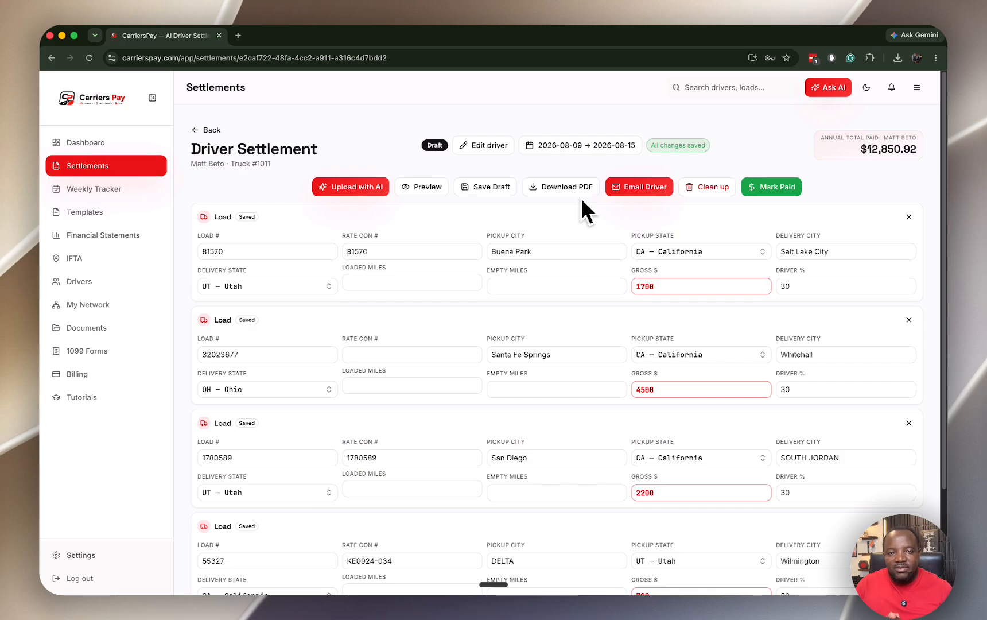
scroll(515, 256, down, 2)
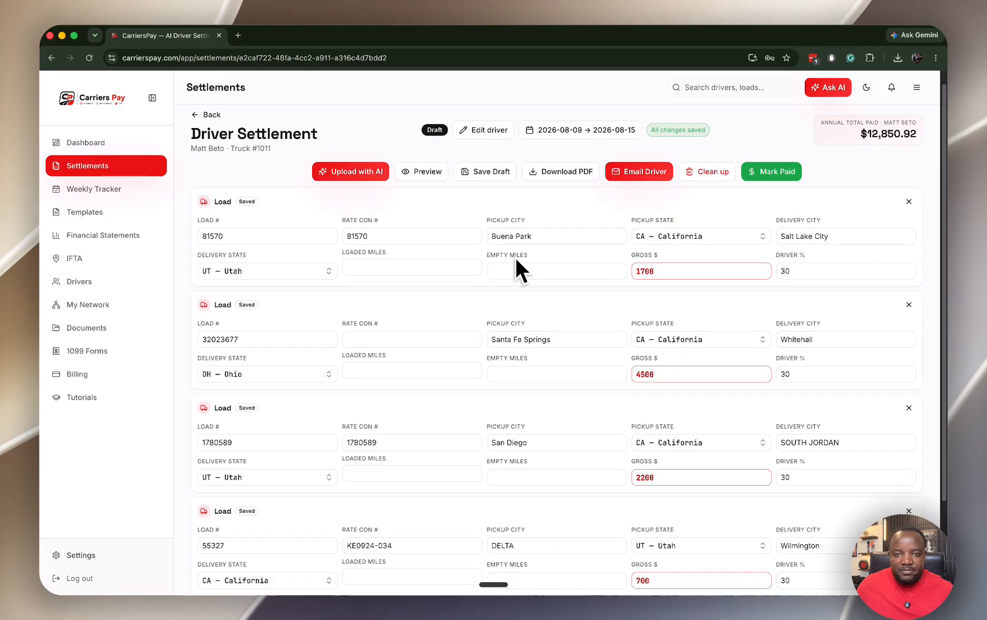
scroll(515, 256, up, 2)
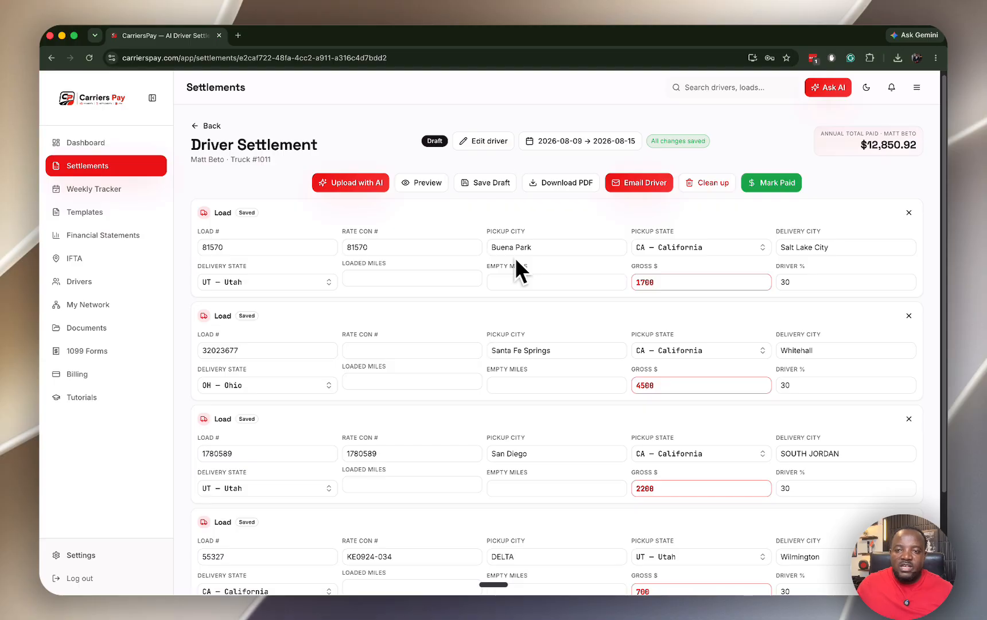
scroll(515, 257, down, 2)
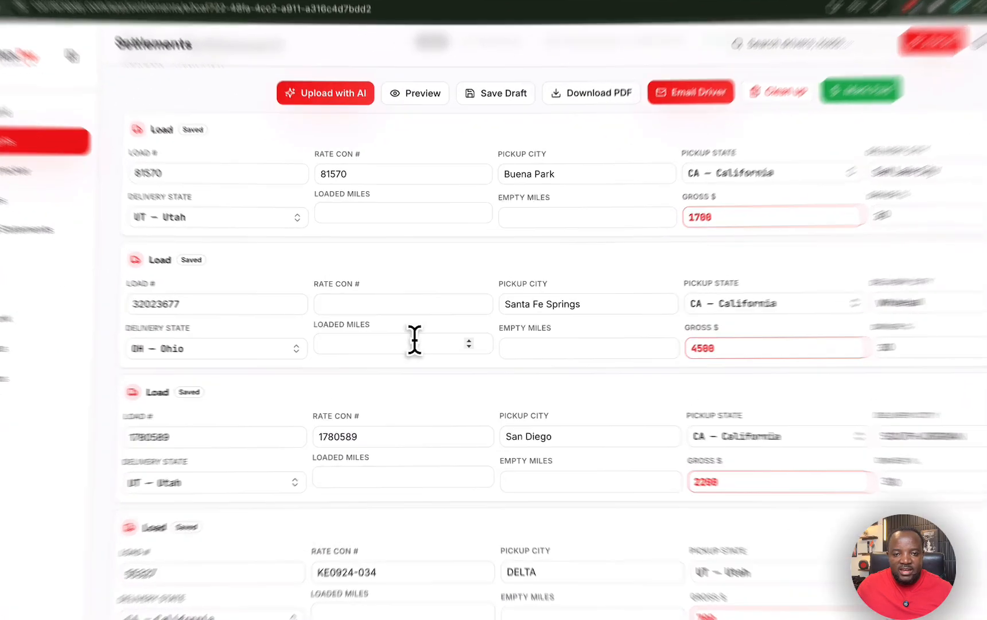
click(419, 325)
click(370, 294)
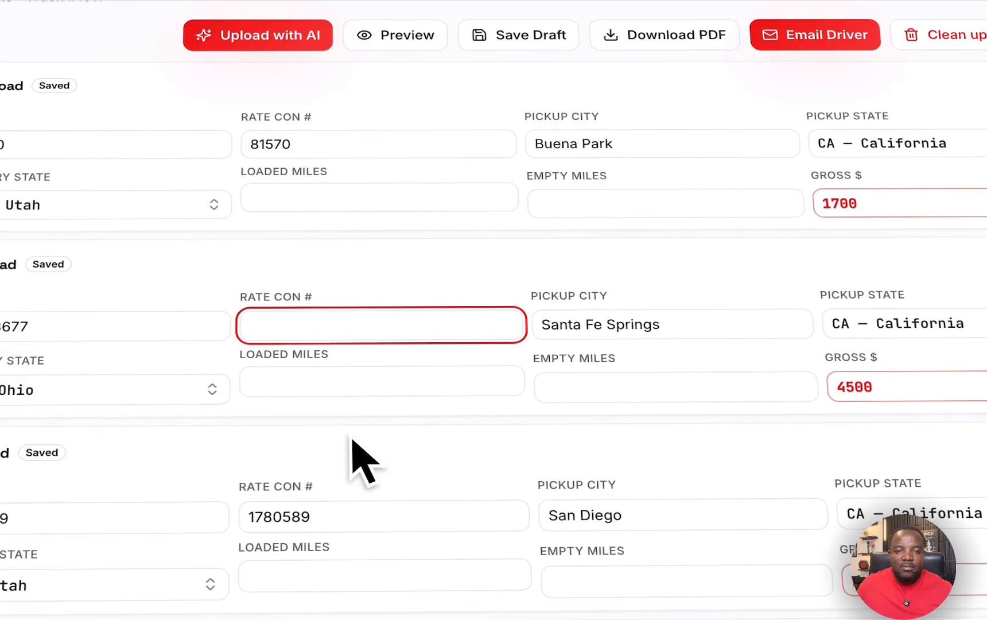
click(381, 384)
text(7)
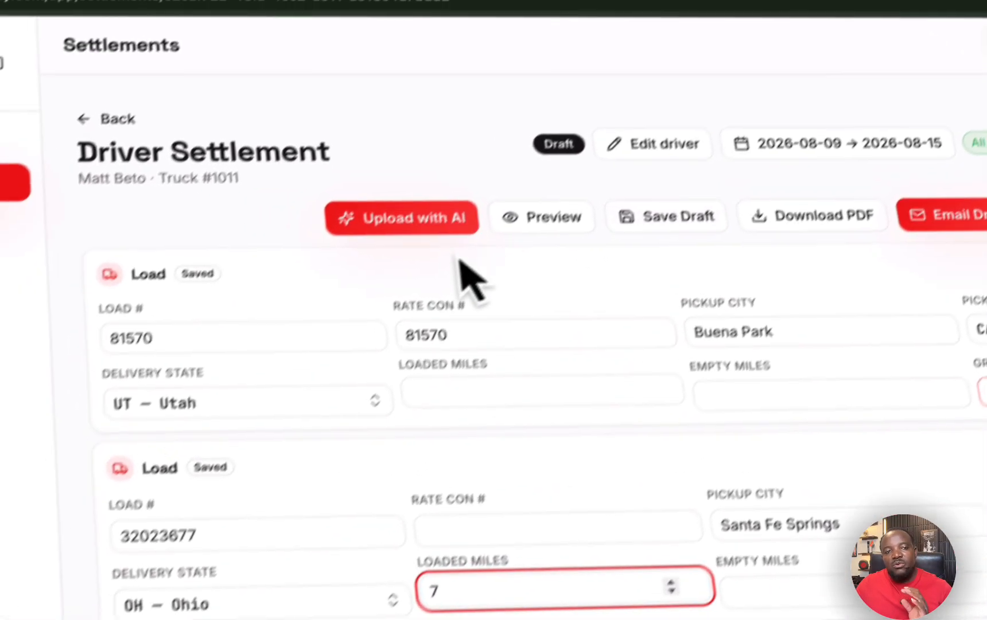
click(109, 119)
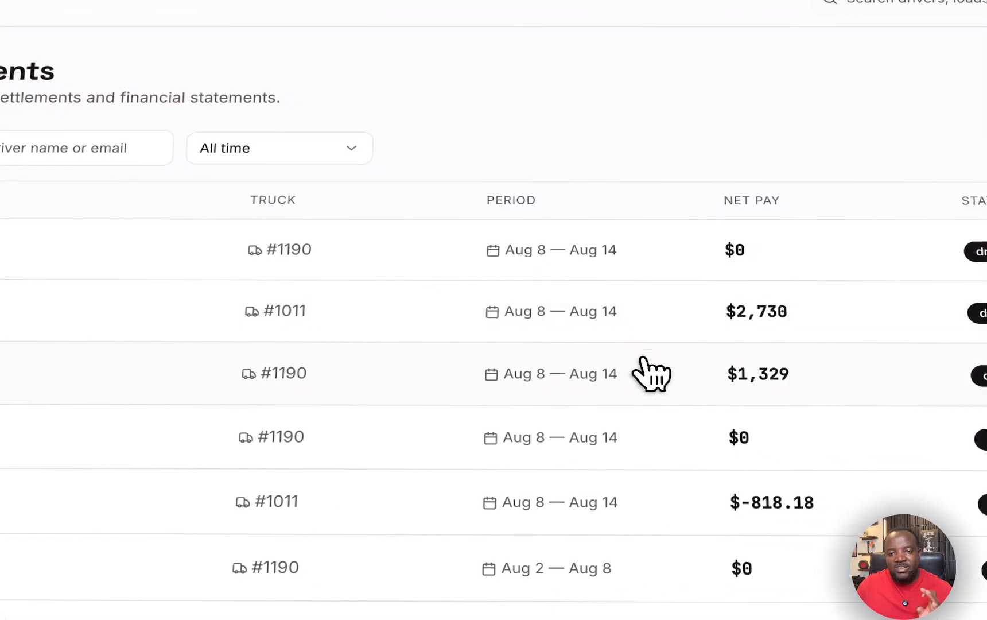
- In truck #1190's $1,329 settlement, check the percentage pay option and save the driver settings with the per-mile pay method
click(648, 362)
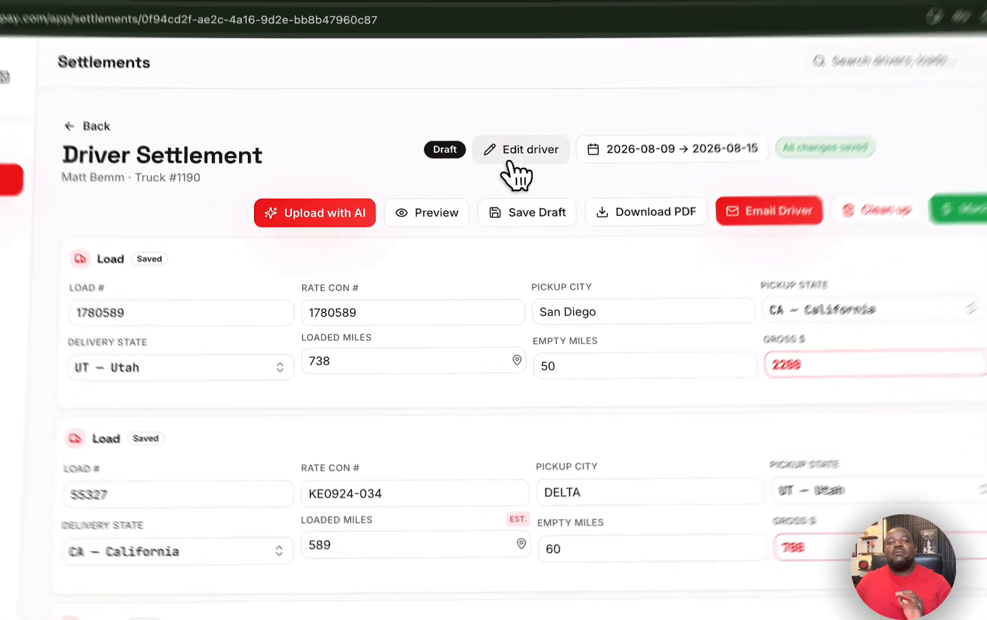
click(482, 143)
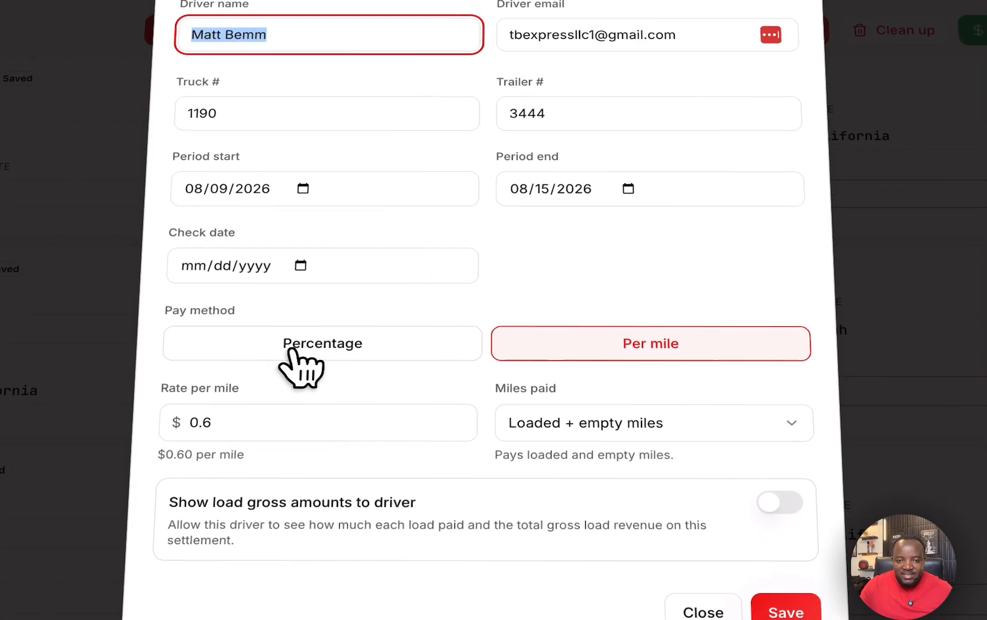
click(287, 357)
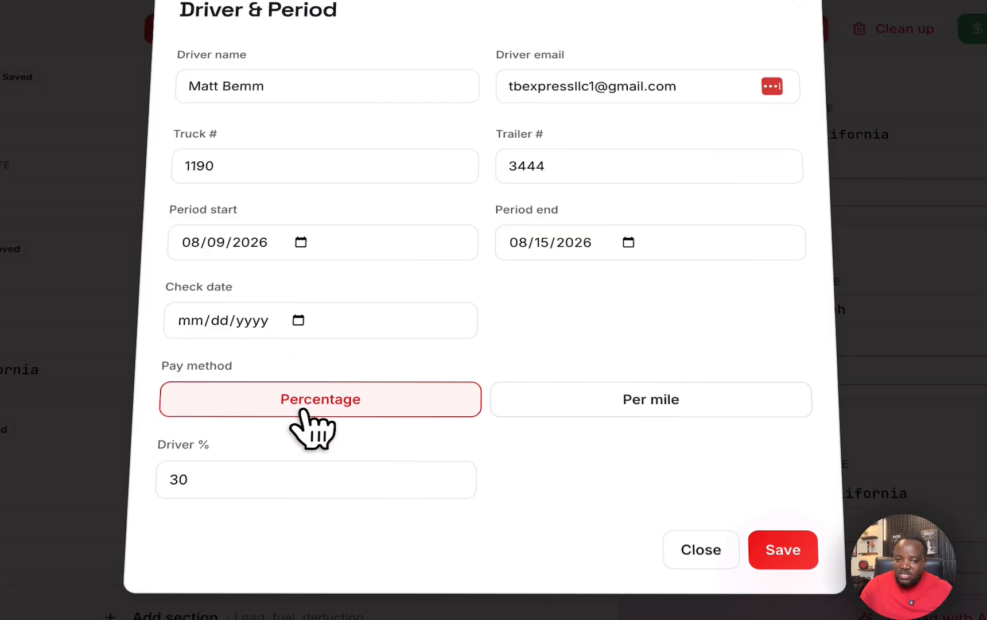
click(654, 402)
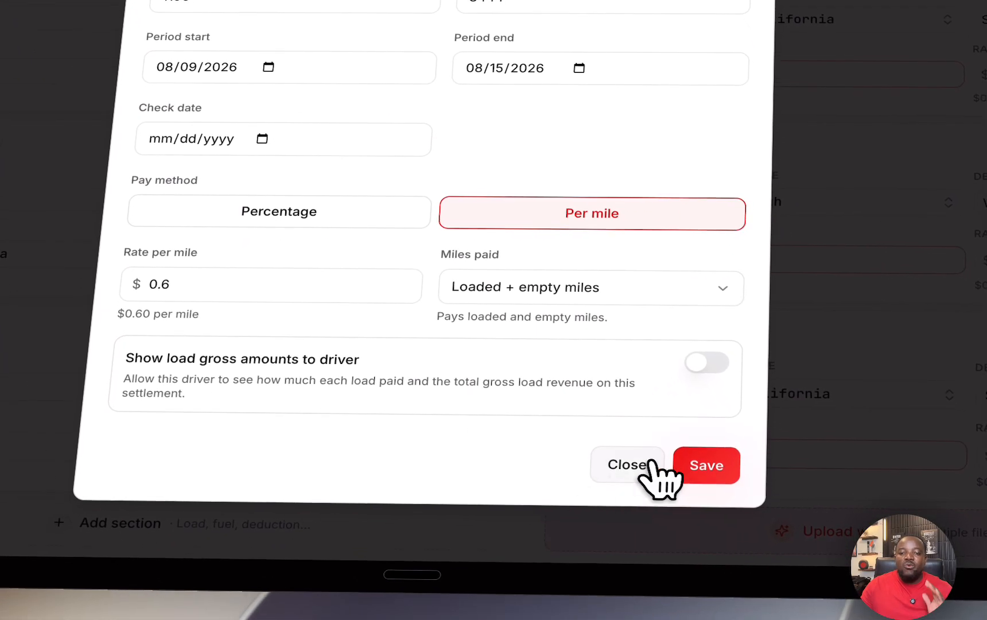
click(718, 469)
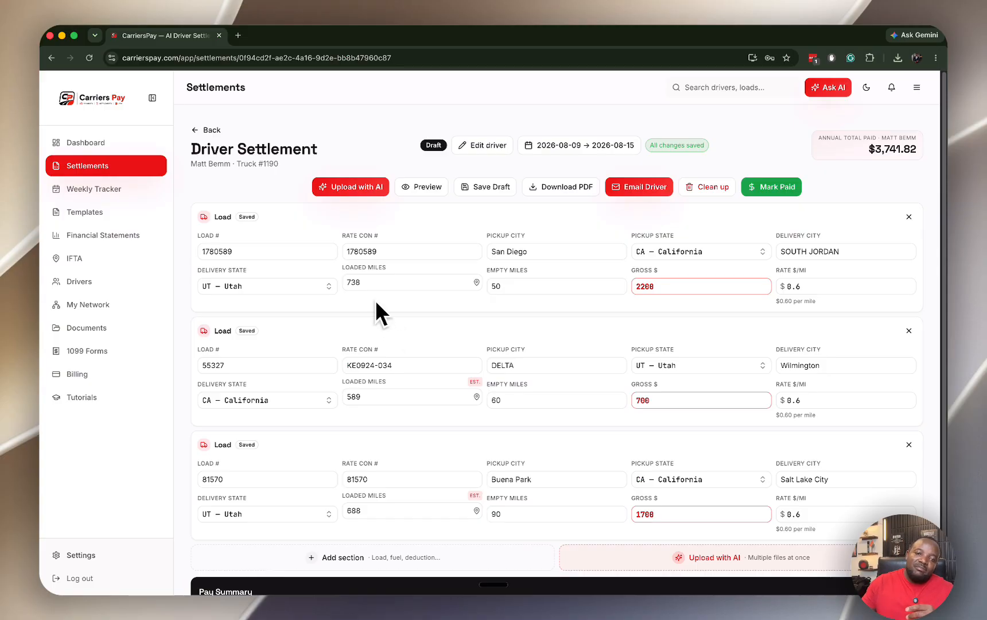
- Set the San Diego load's loaded miles to 780 and save the settlement draft
click(476, 283)
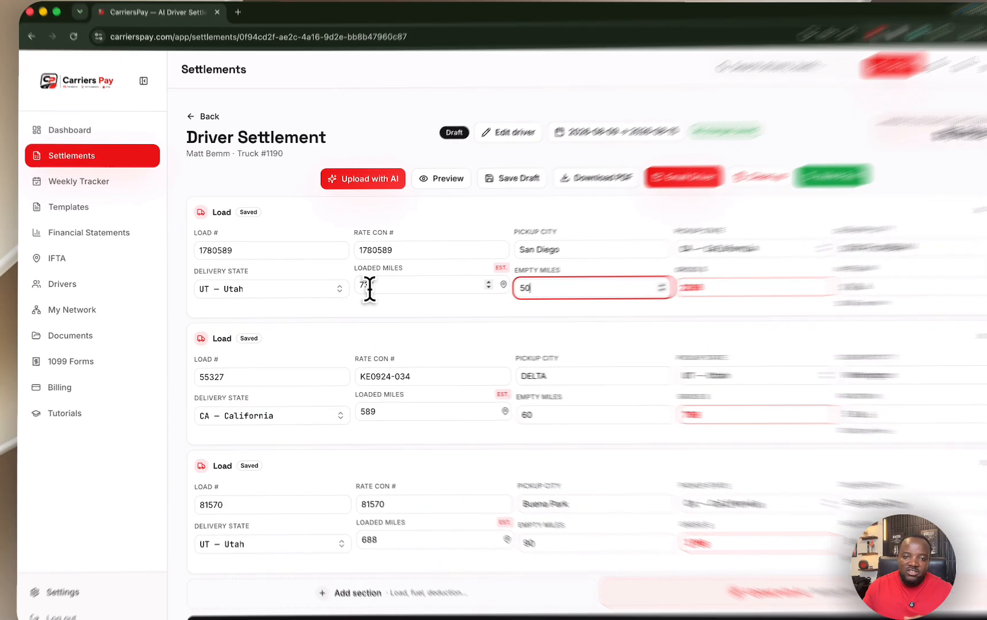
click(361, 282)
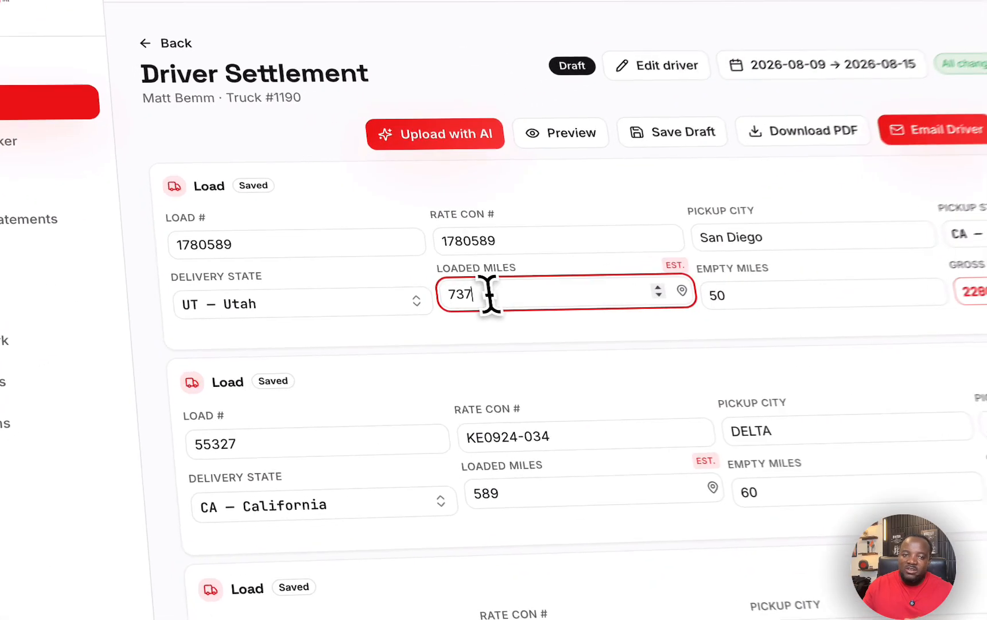
key(BackSpace)
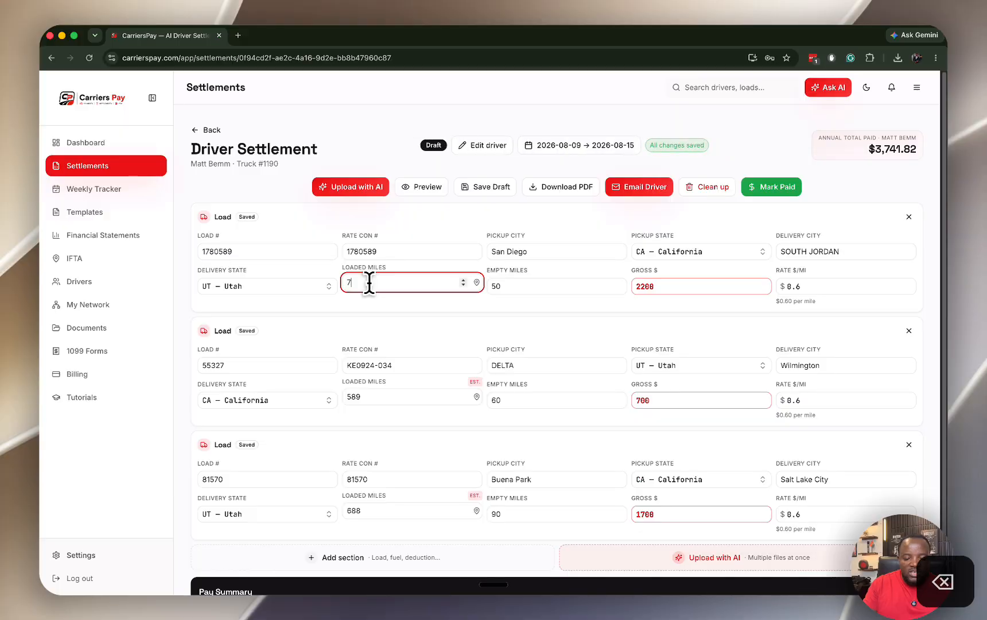
text(80)
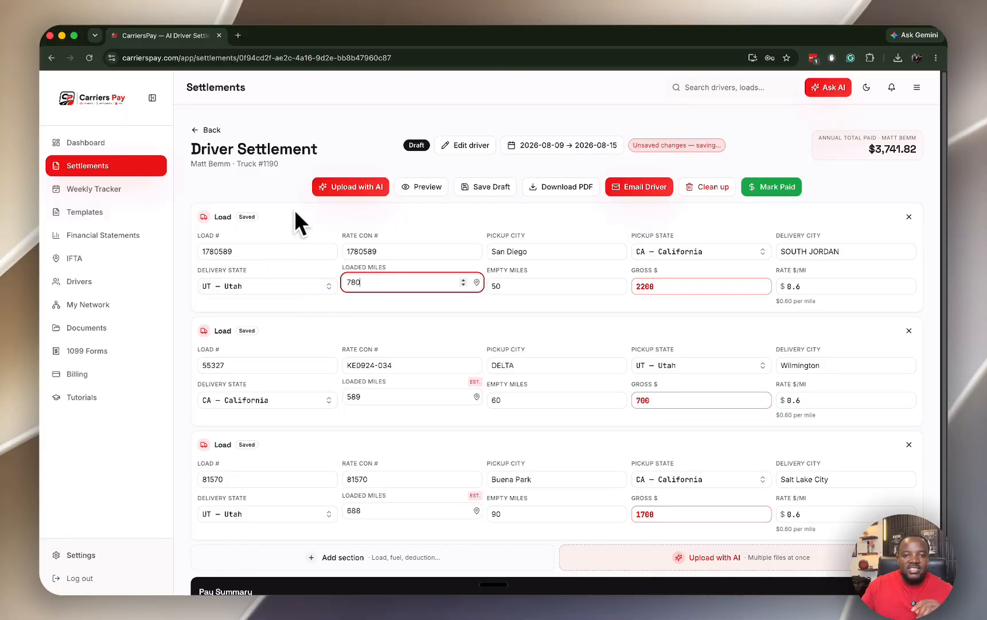
click(475, 189)
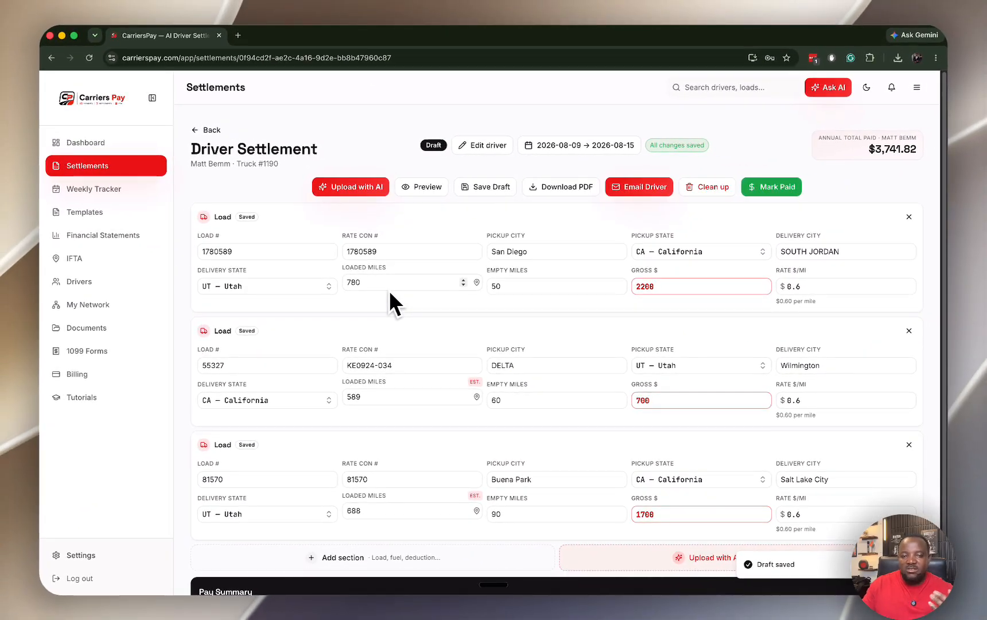
- View the section types that can be added and the AI document upload dialog, closing both without adding anything
scroll(389, 290, down, 1)
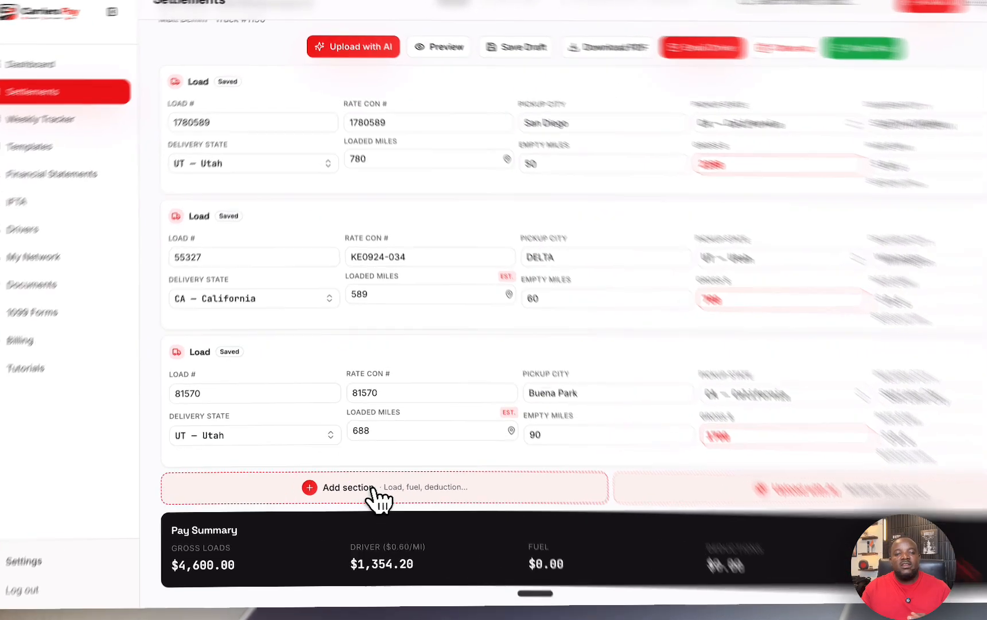
click(361, 497)
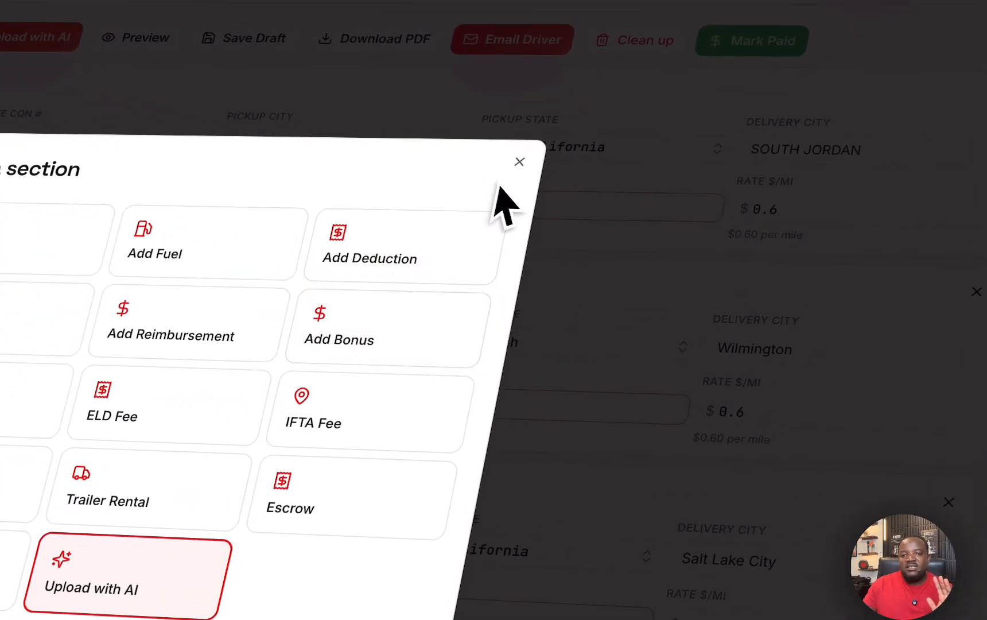
click(519, 162)
click(543, 548)
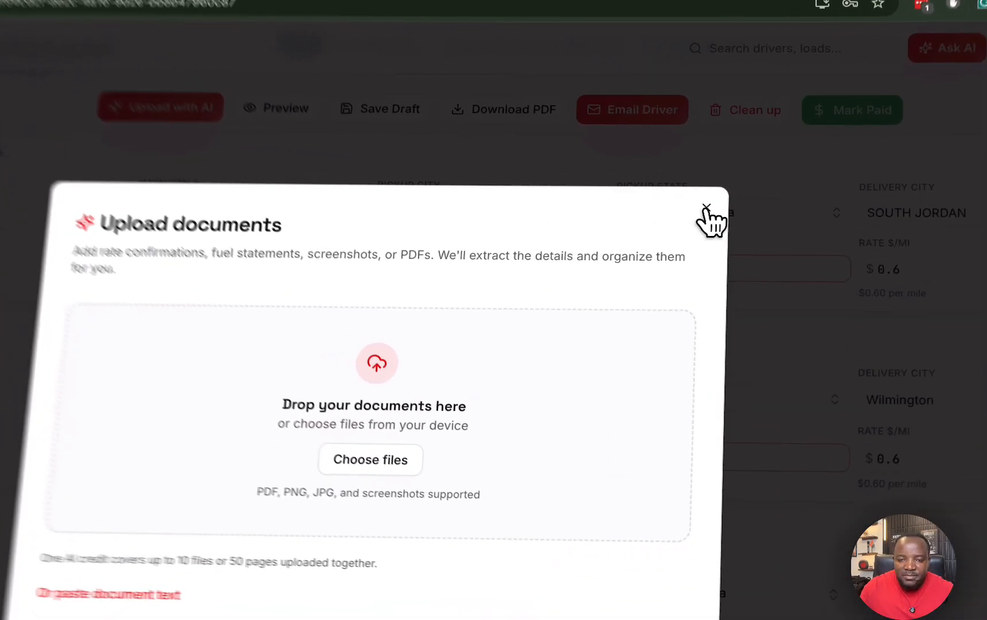
click(684, 190)
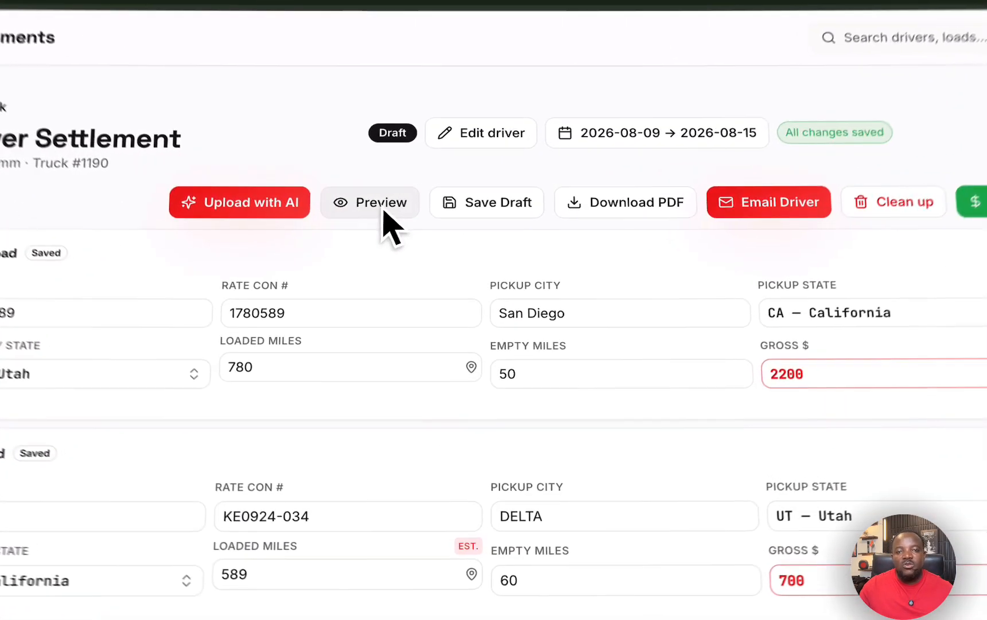
- Preview the settlement to check the mileage pay, close the preview and return to the settlements list
click(420, 192)
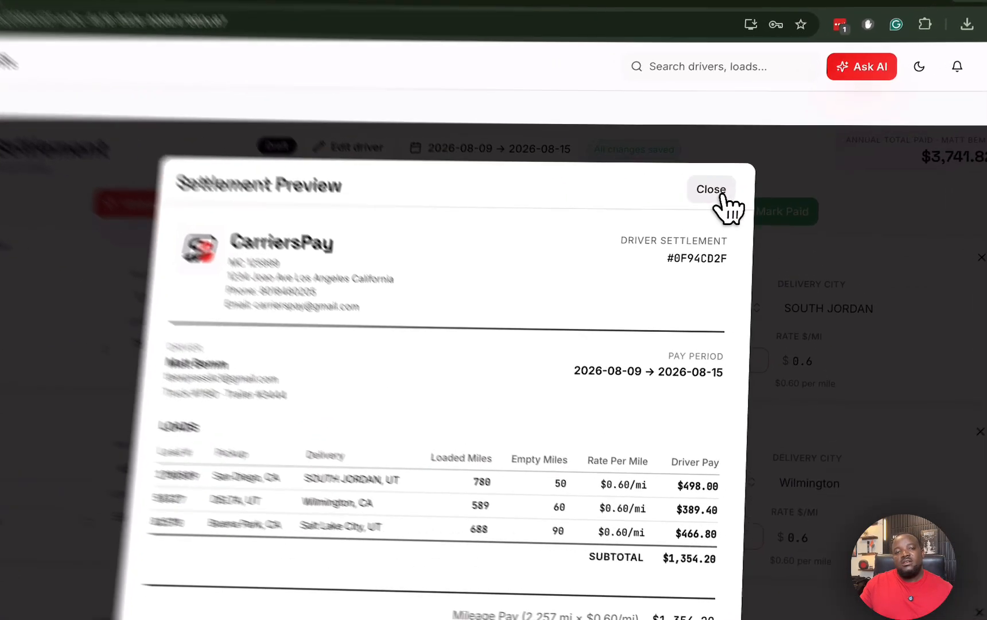
click(730, 172)
click(119, 127)
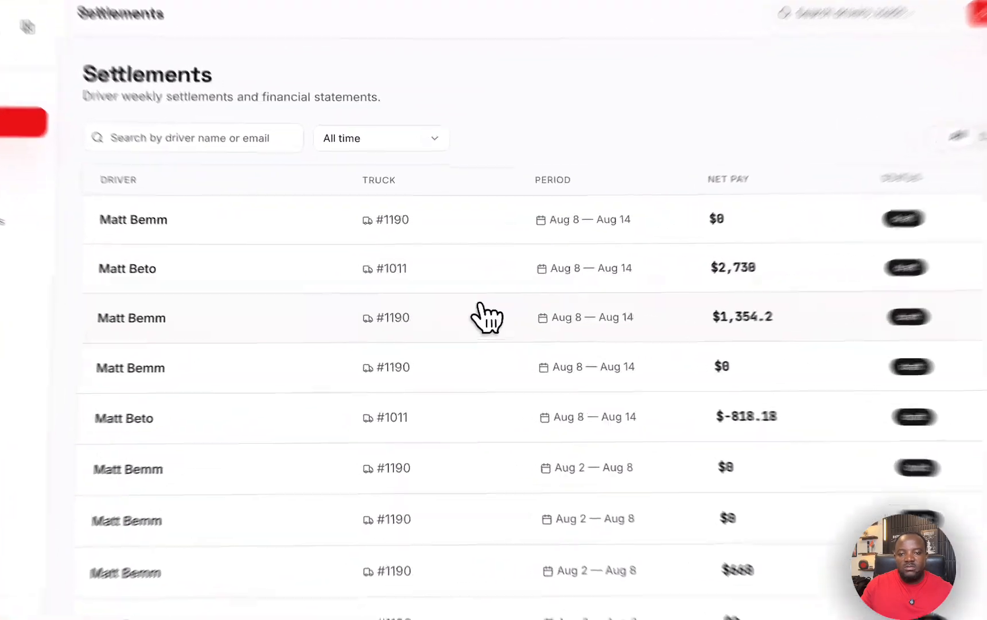
- Check the driver percentage in truck #1011's $2,730 settlement, return to the list and open truck #1190's $1,354.2 settlement
click(395, 299)
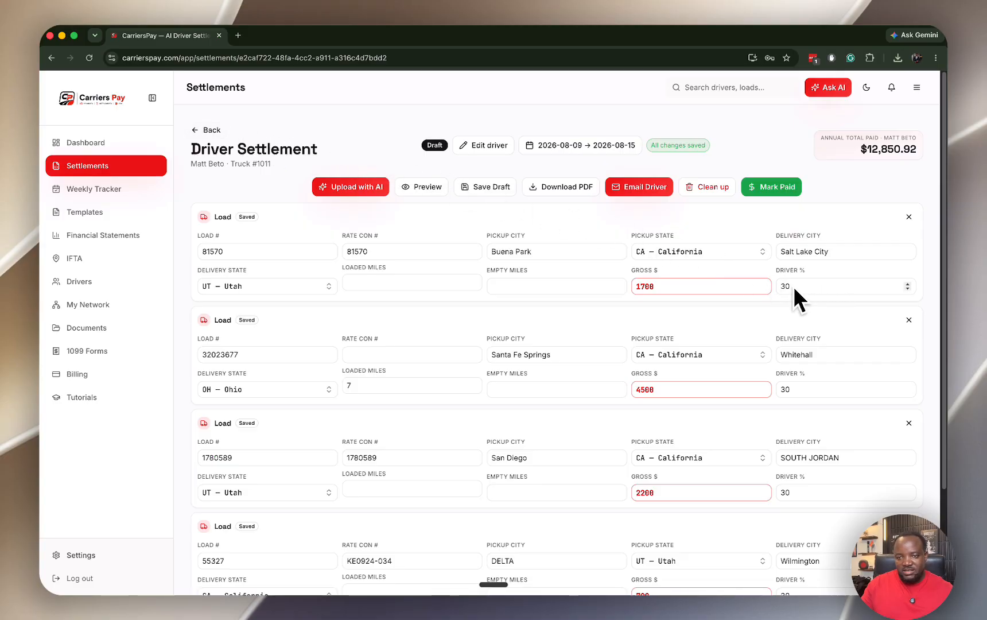
click(208, 130)
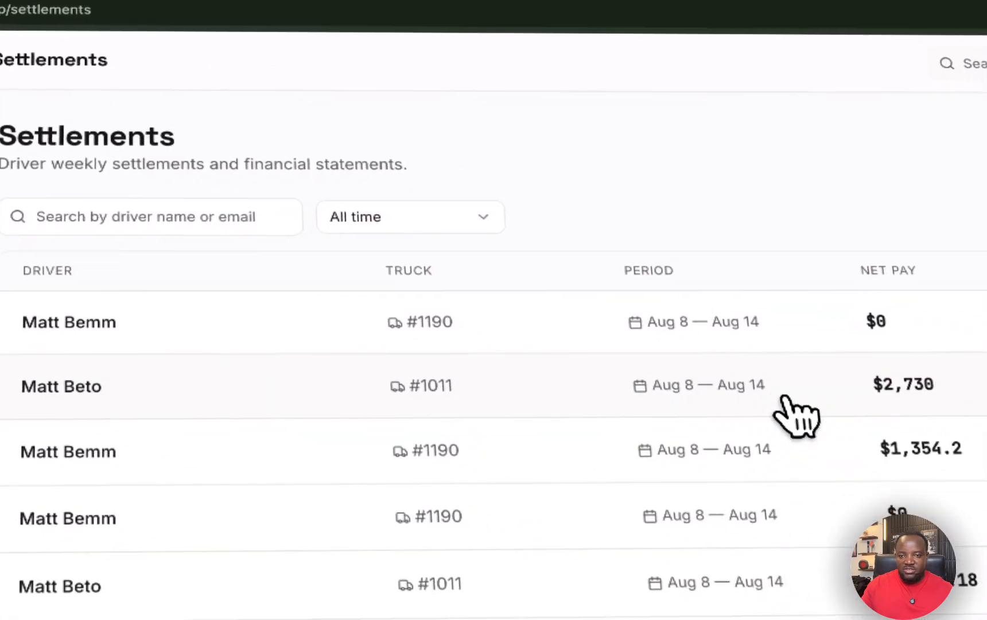
click(785, 397)
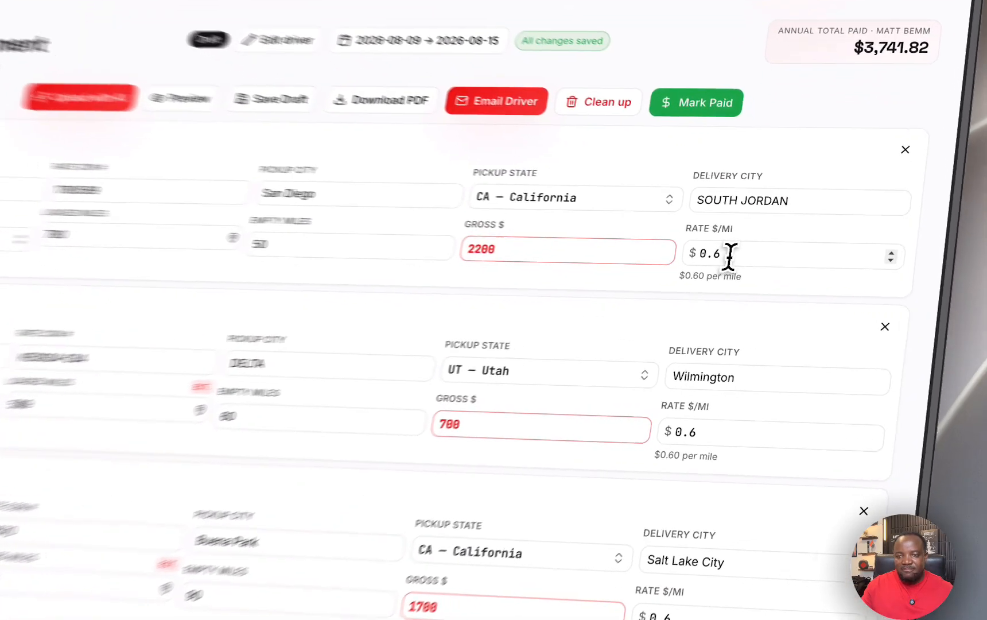
- Try a rate of $0.06 per mile on the San Diego load, and set it back to $0.60
click(803, 286)
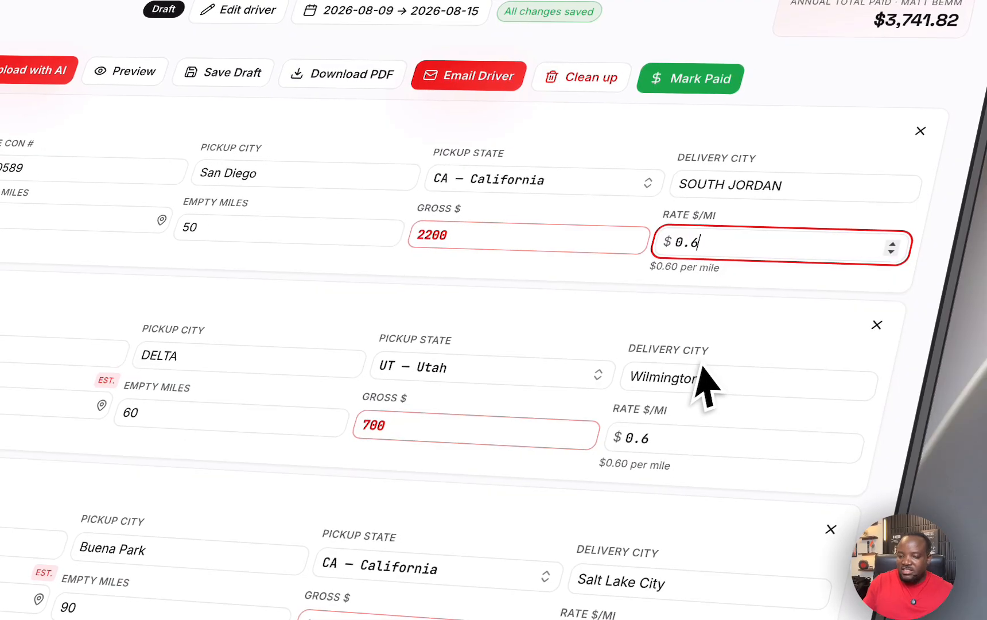
text(0)
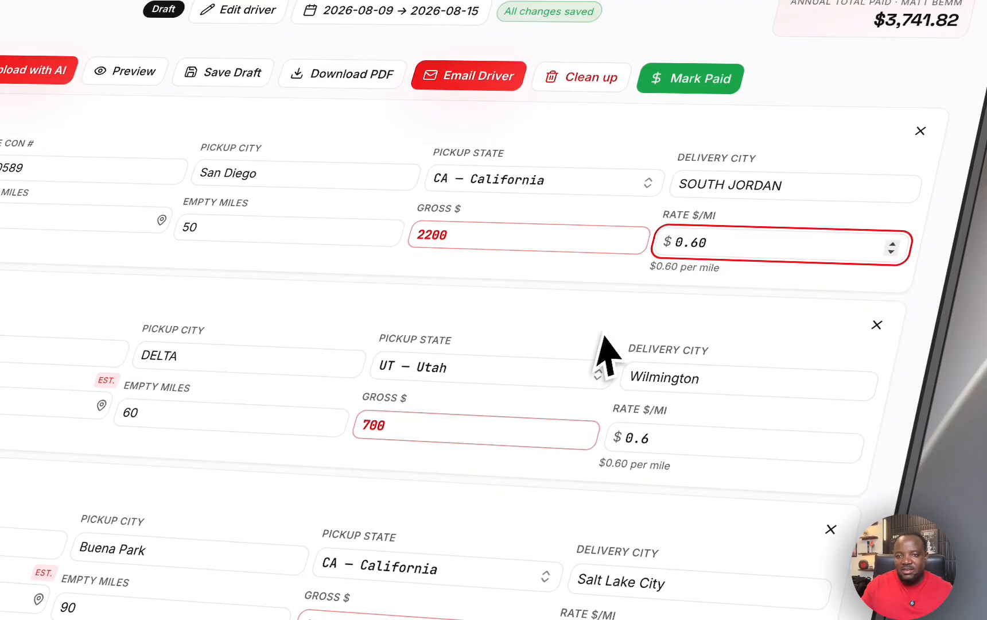
click(601, 307)
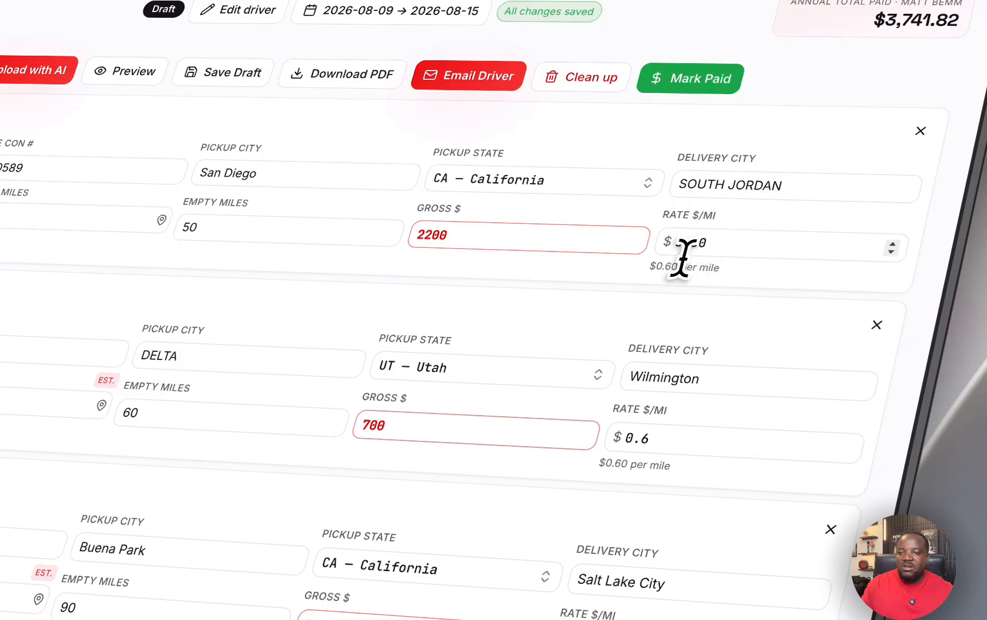
click(712, 244)
key(BackSpace)
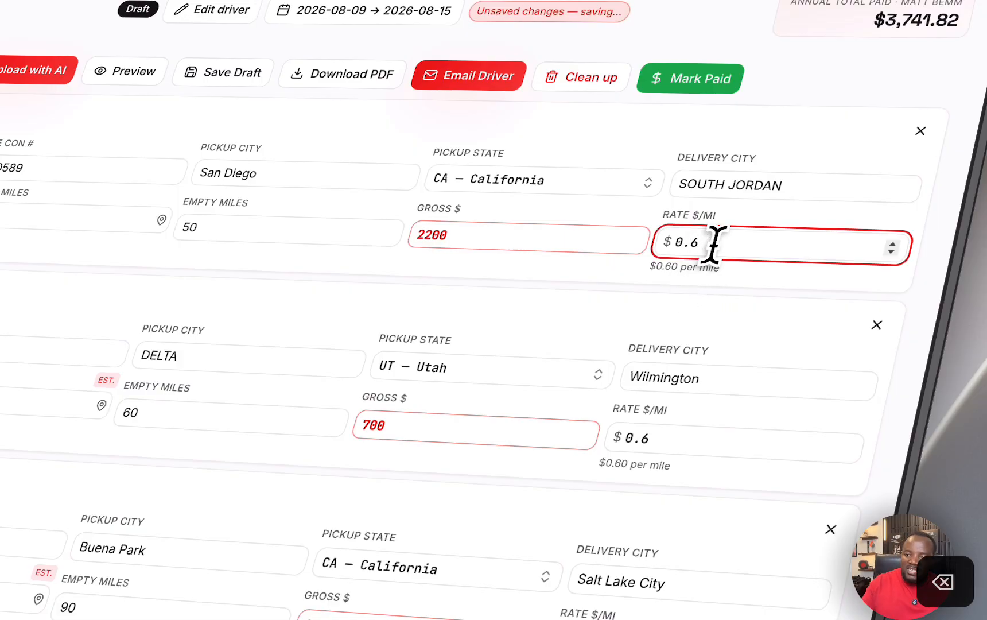
click(690, 242)
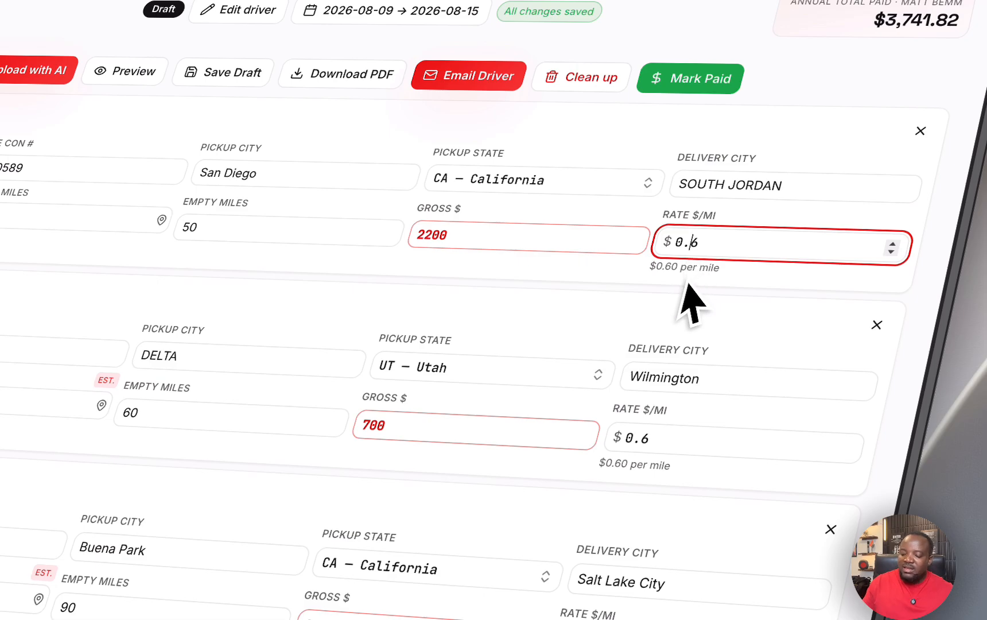
text(0)
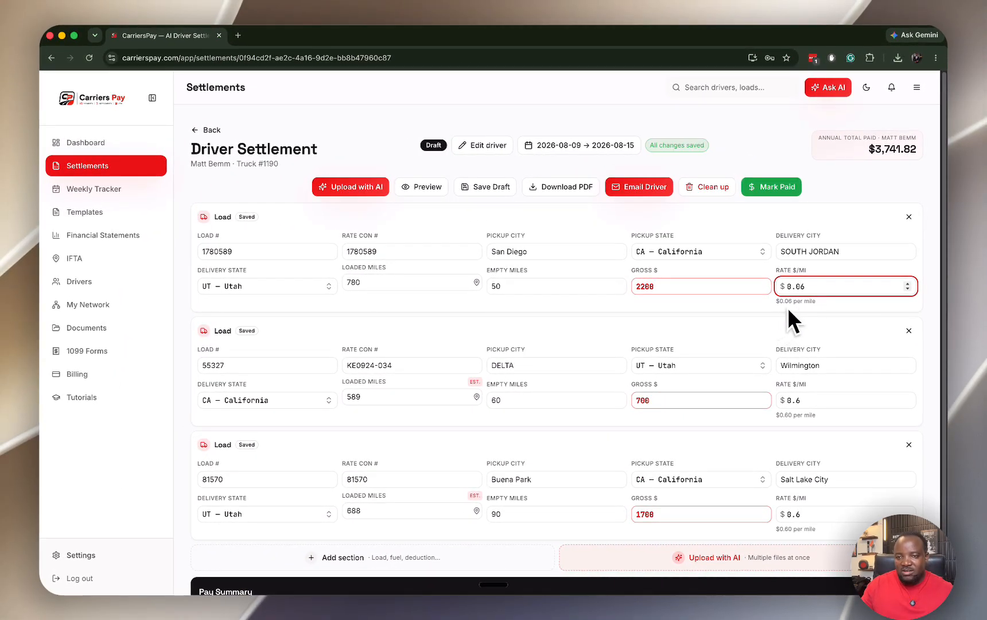
key(BackSpace)
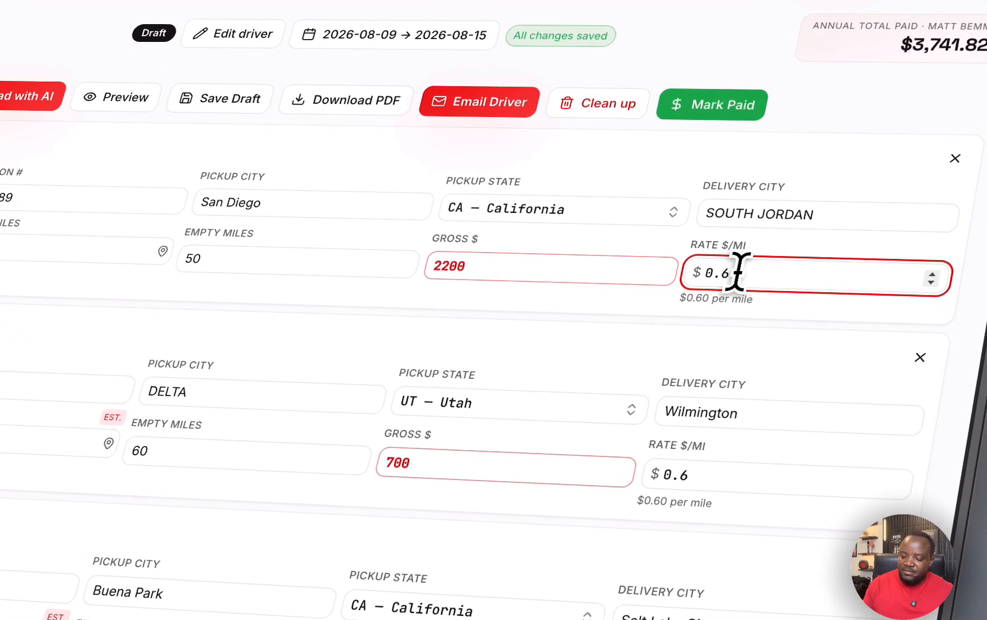
text(0)
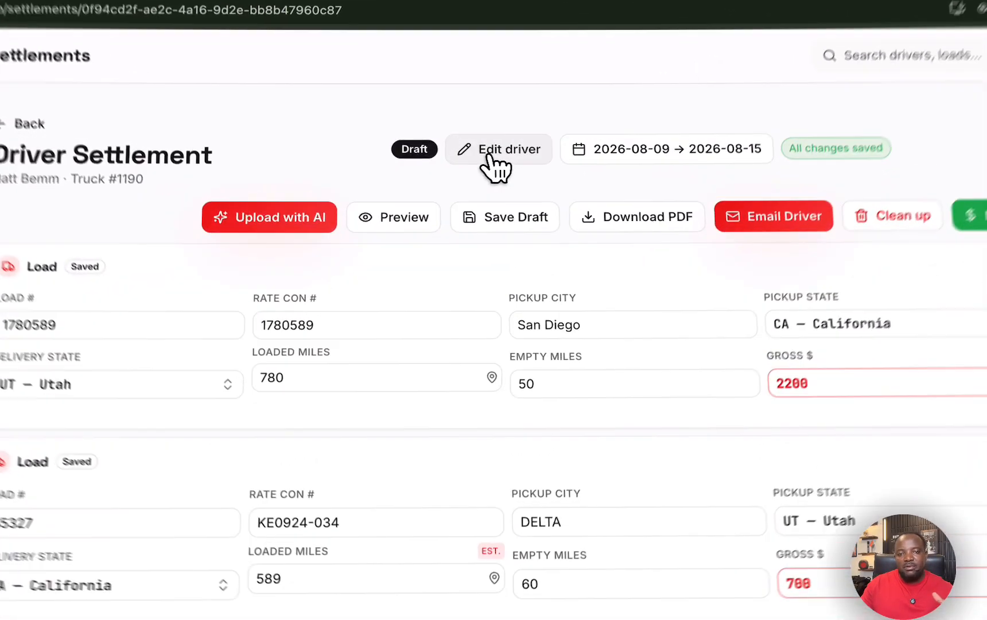
- Review the miles paid options in the settlement's driver settings and close the dialog without changes
click(479, 151)
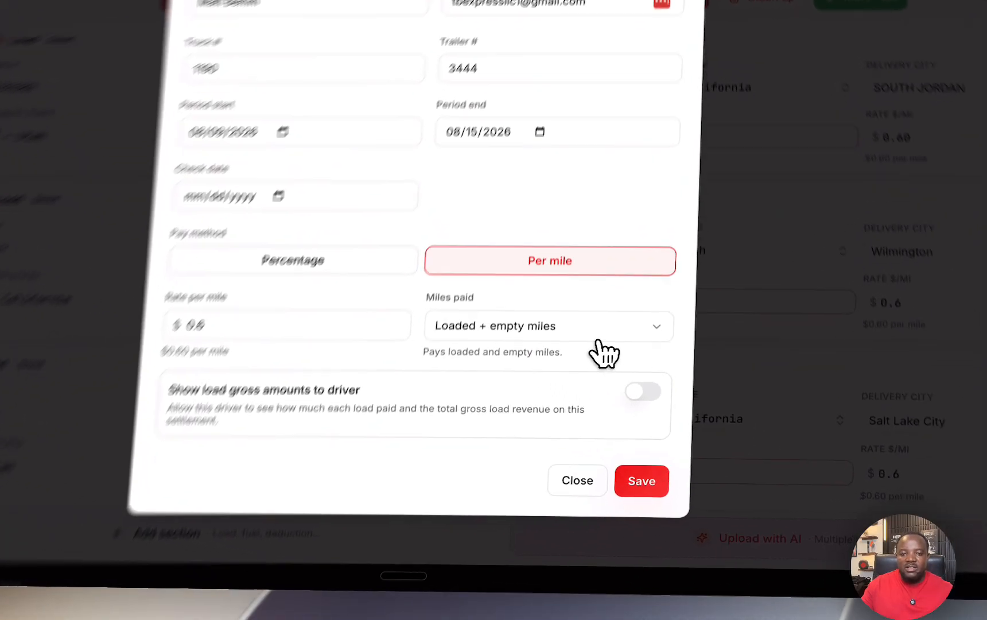
click(608, 422)
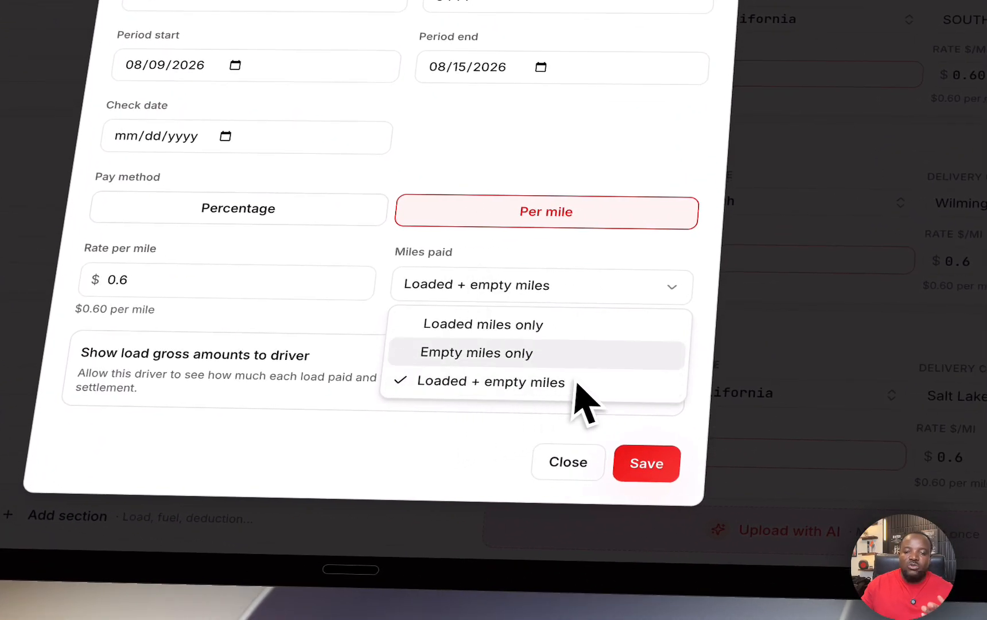
click(344, 454)
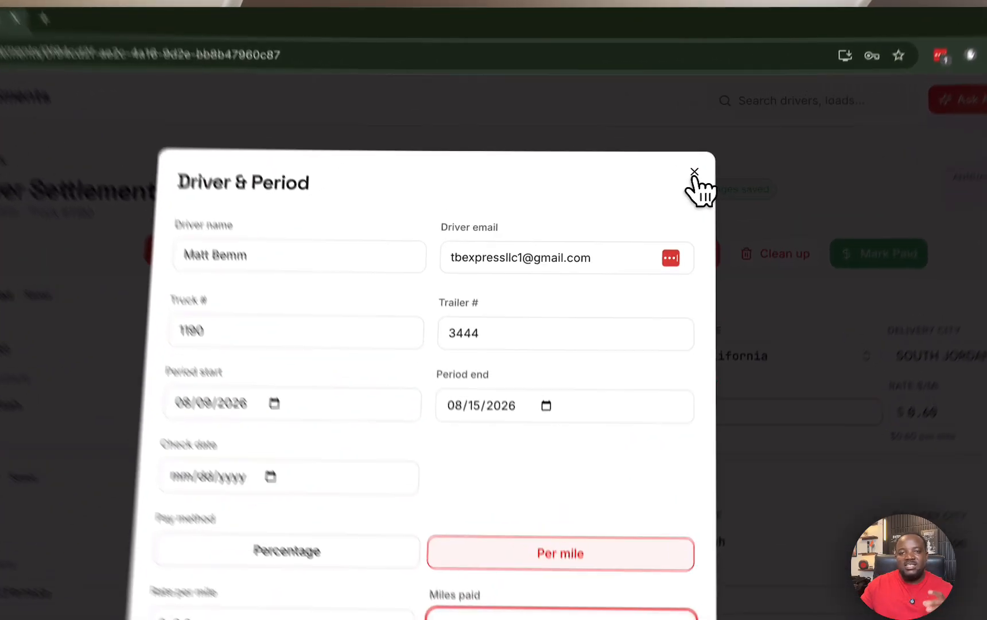
click(656, 134)
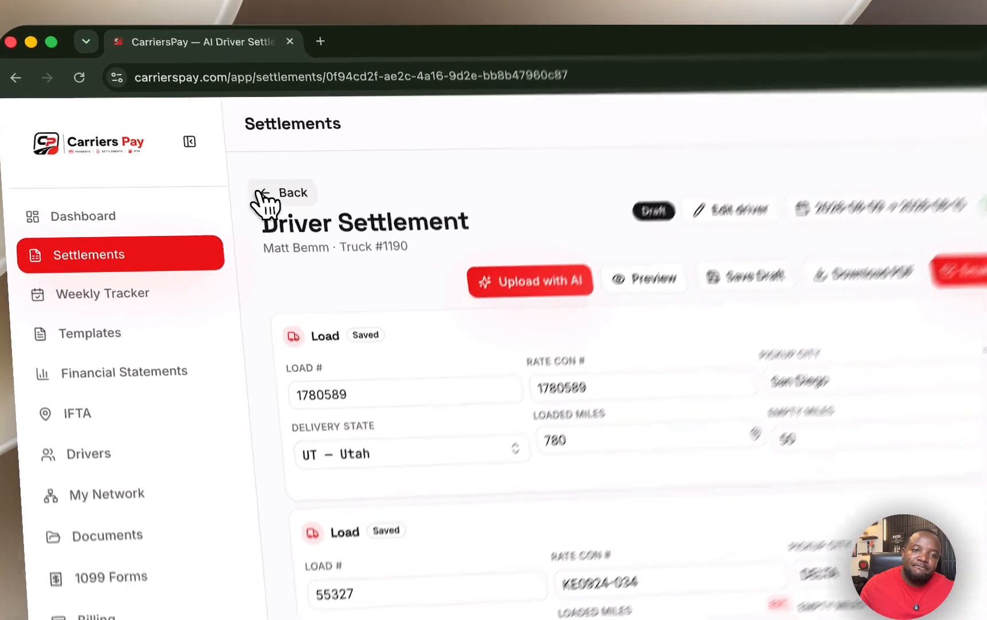
- Open truck #1011's $2,730 settlement from the list, preview the percentage-based statement and close the preview
click(208, 130)
click(964, 447)
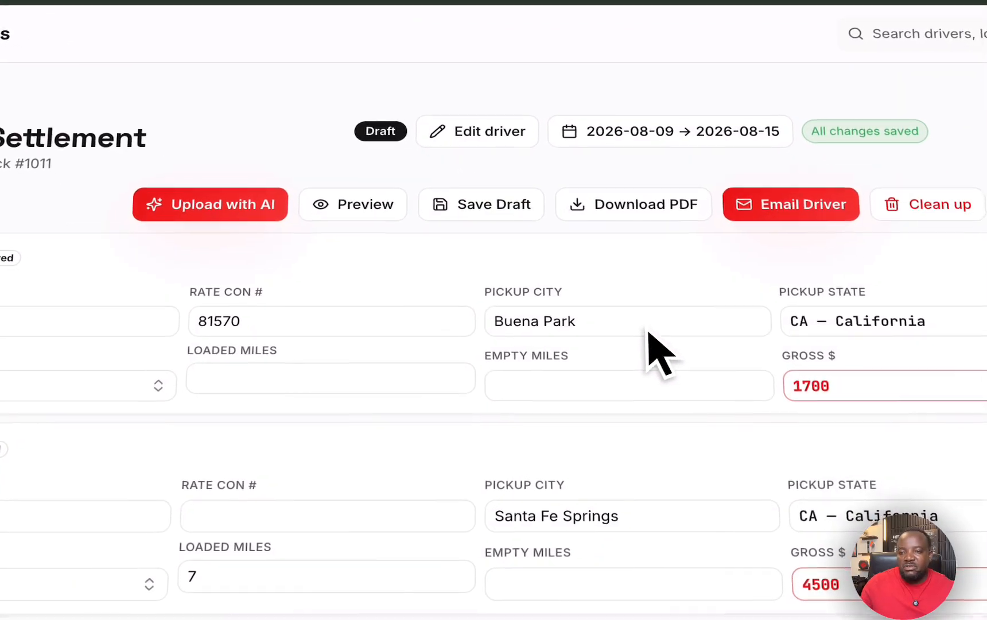
scroll(649, 331, up, 5)
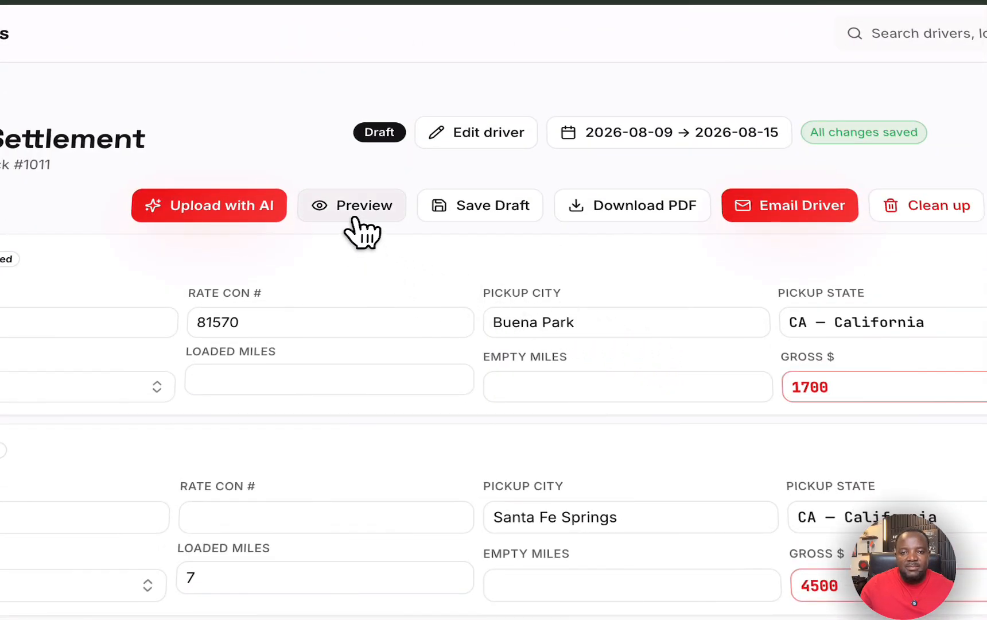
click(358, 207)
scroll(542, 382, down, 5)
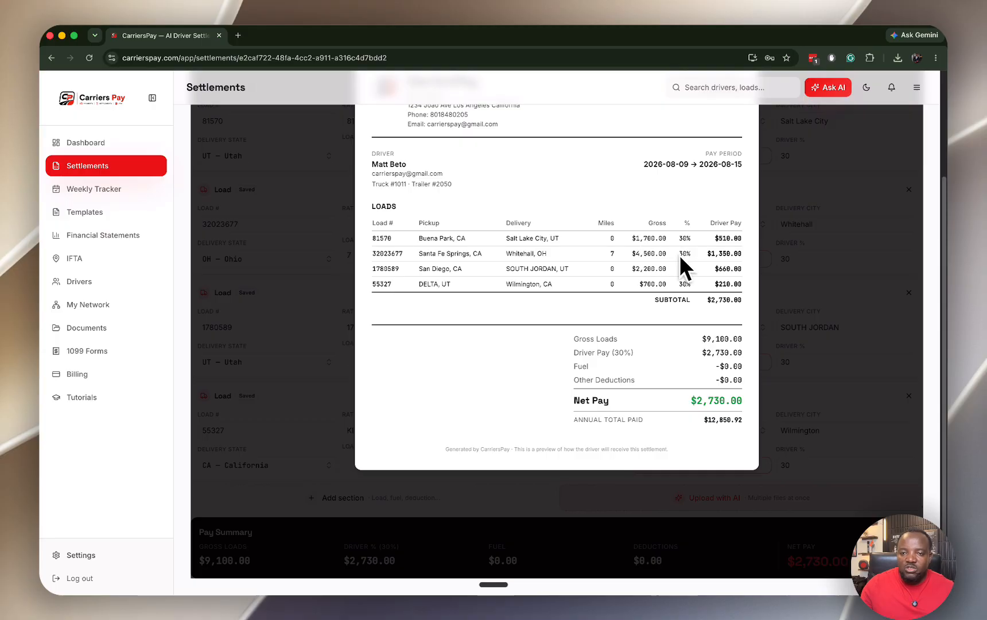
scroll(608, 283, up, 4)
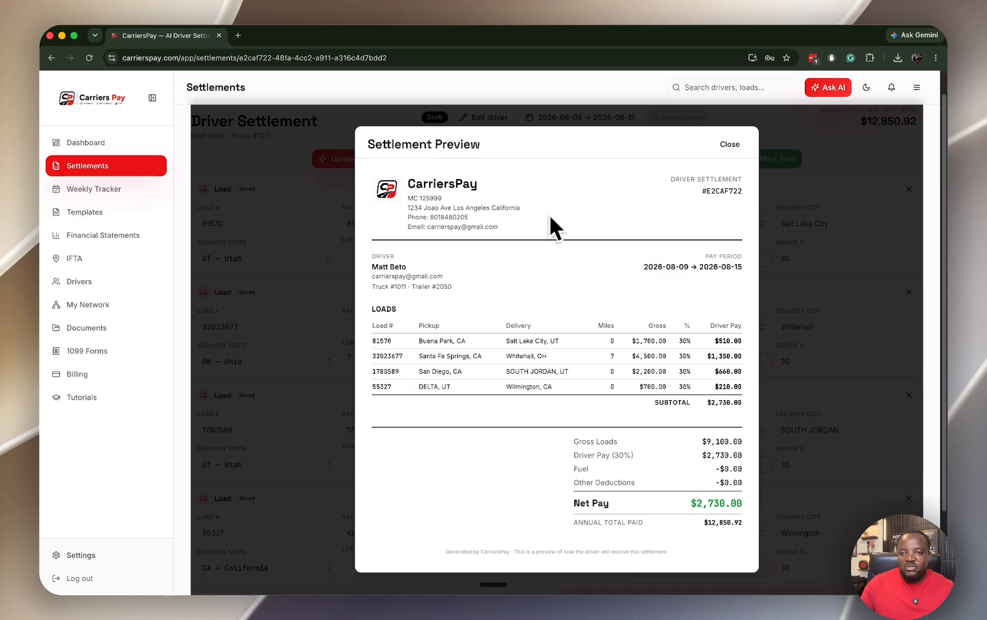
click(729, 144)
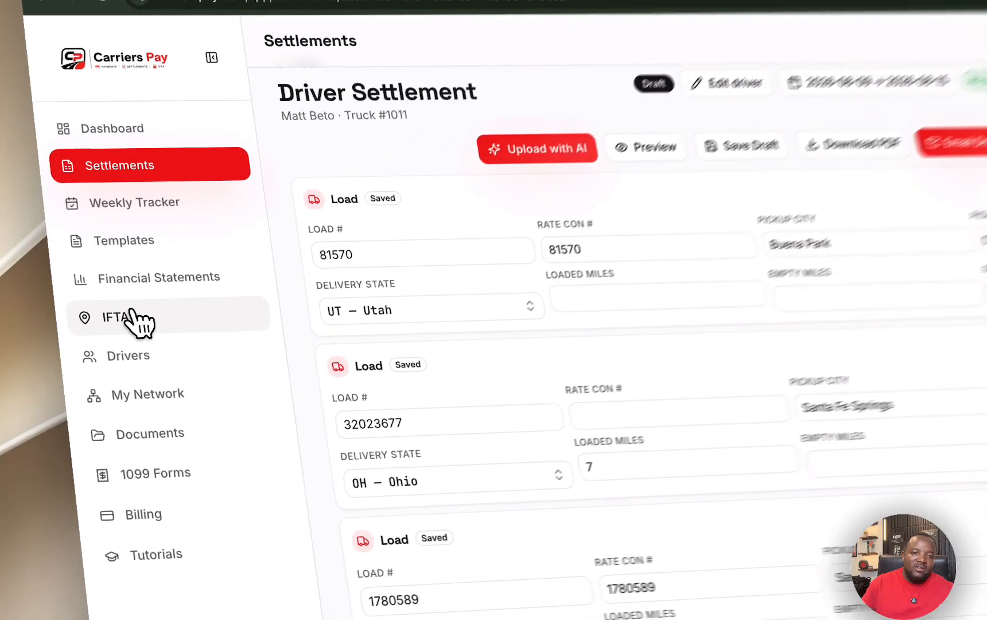
- View the IFTA reports, the financial statements with the AI assistant, and the driver roster
click(86, 256)
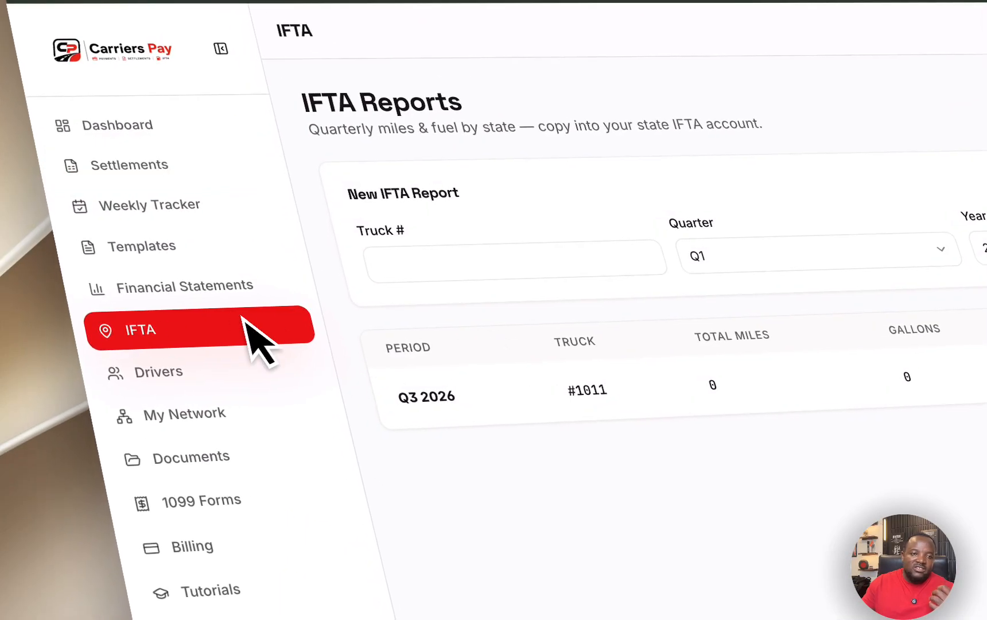
click(167, 291)
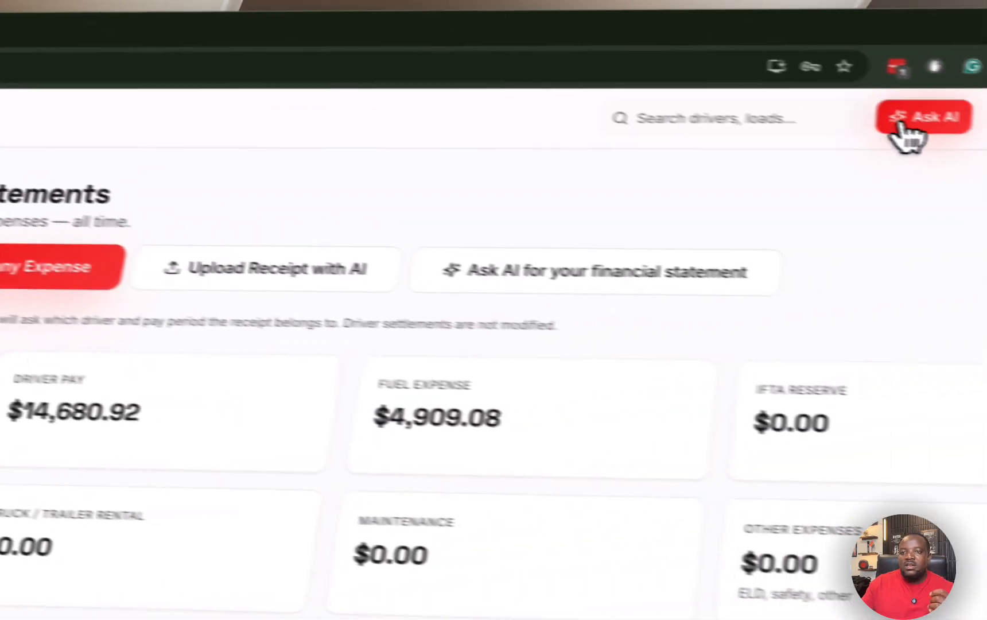
click(898, 123)
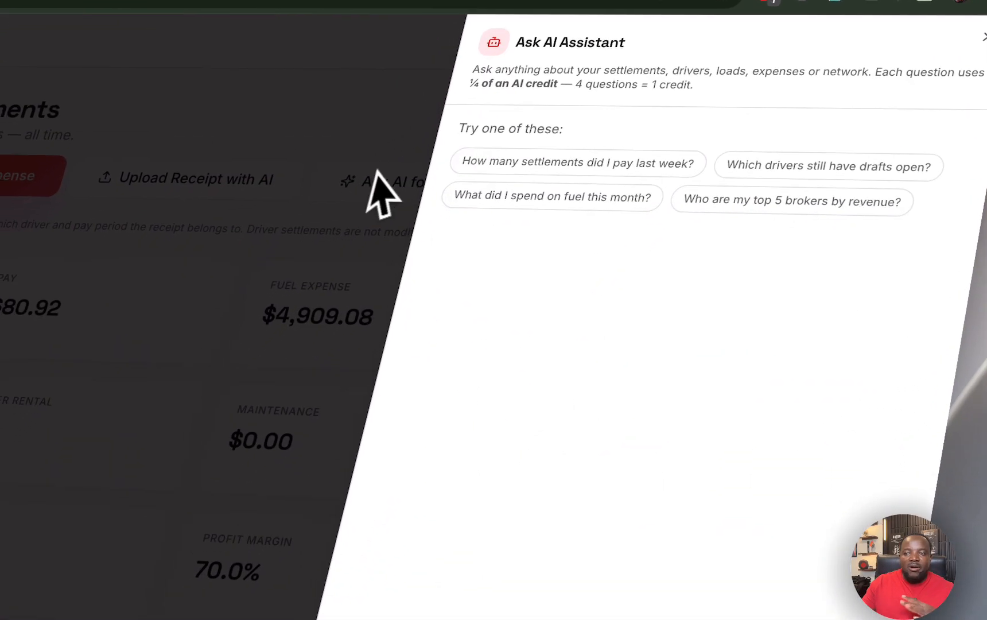
click(920, 112)
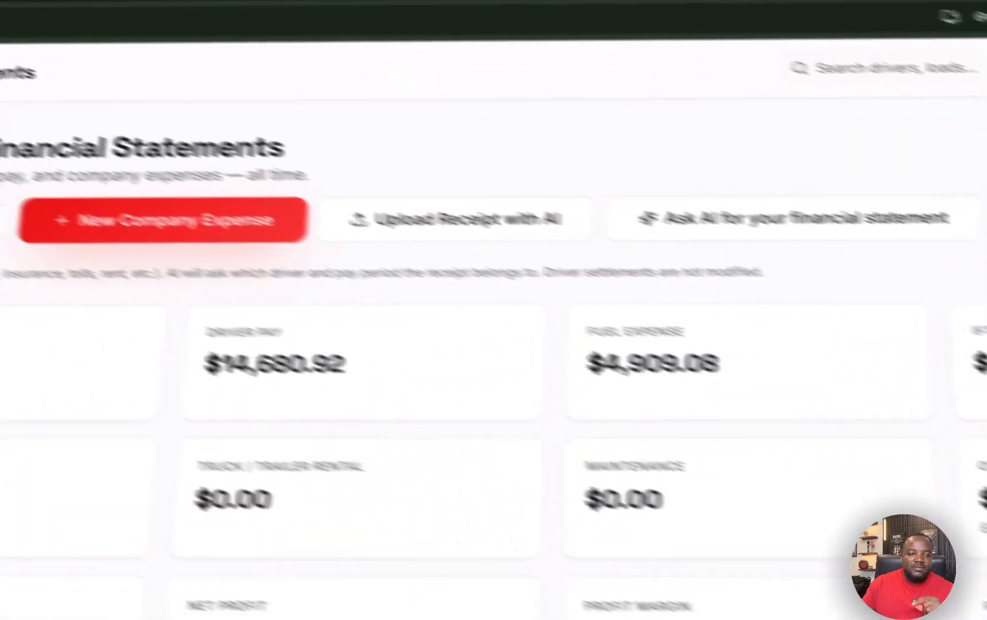
click(100, 331)
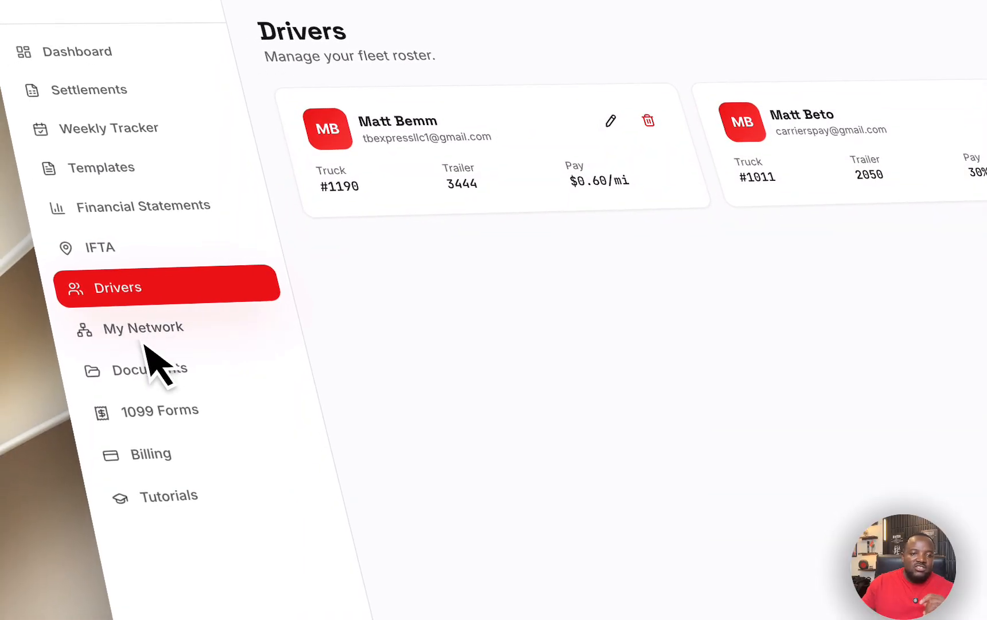
- Open the broker network, follow a load from TQL's load list, and return to the network list
click(145, 342)
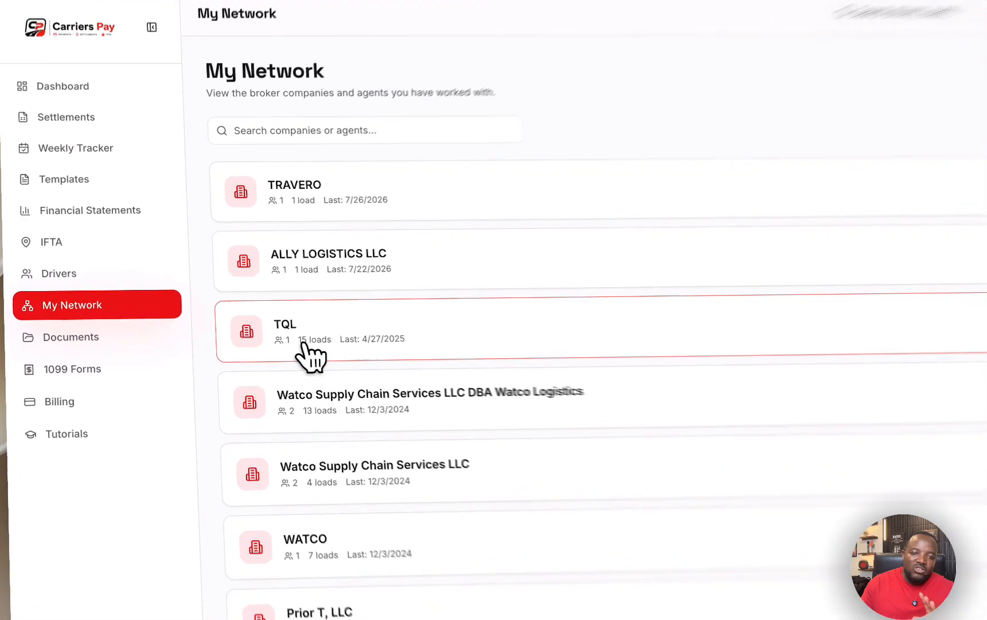
click(252, 340)
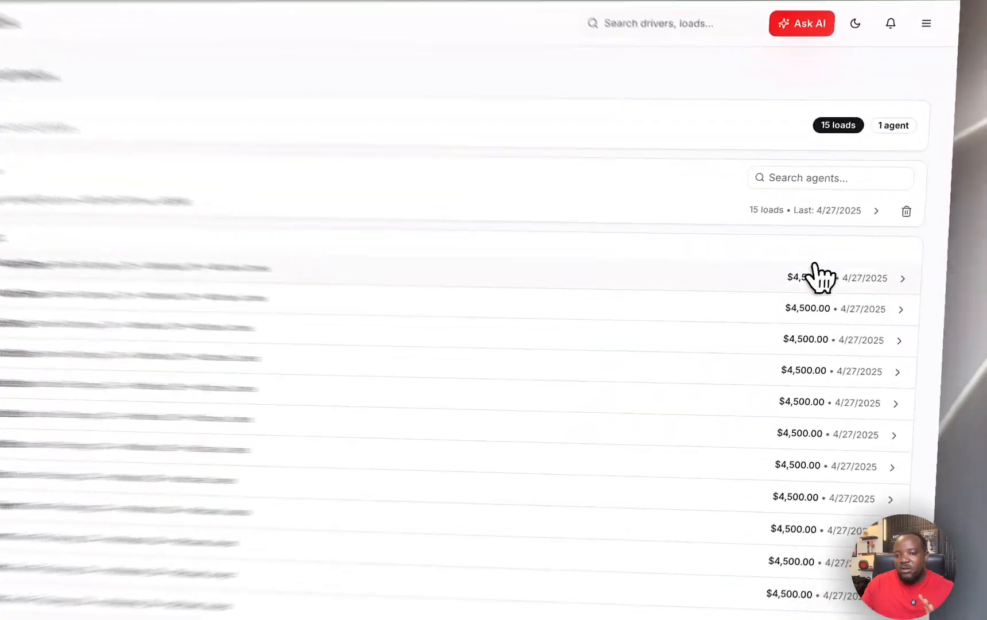
click(856, 267)
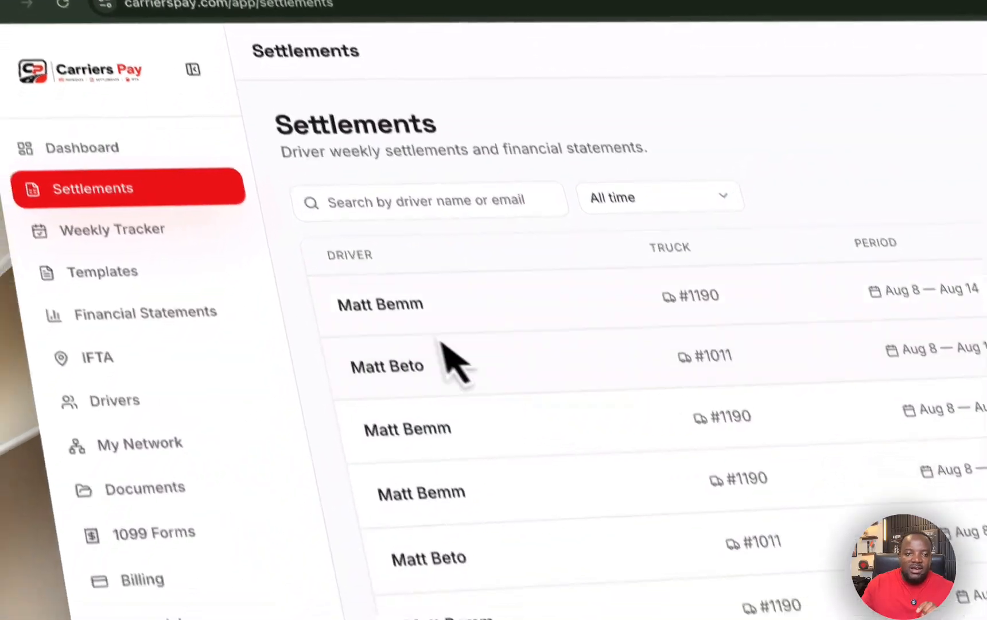
click(164, 361)
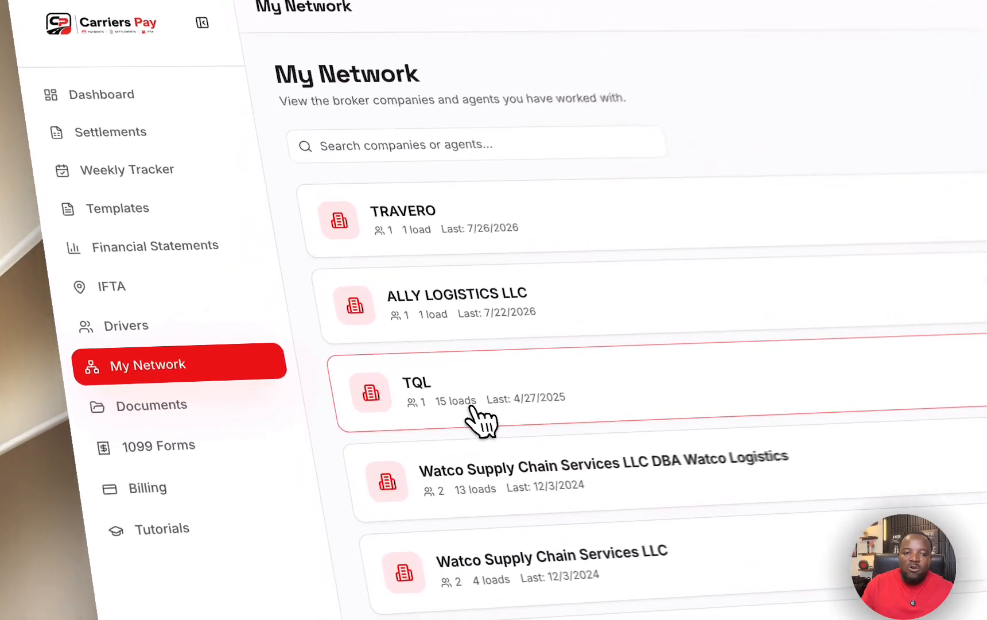
- Review the broker agents and loads of TQL and Watco Supply Chain Services LLC DBA Watco Logistics, returning to the network list
click(272, 339)
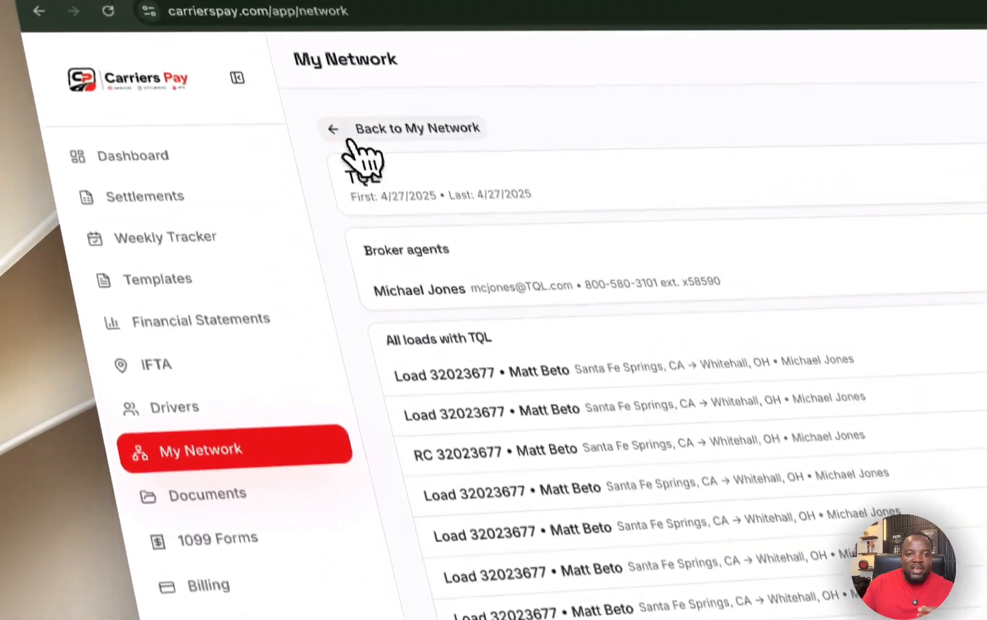
click(333, 64)
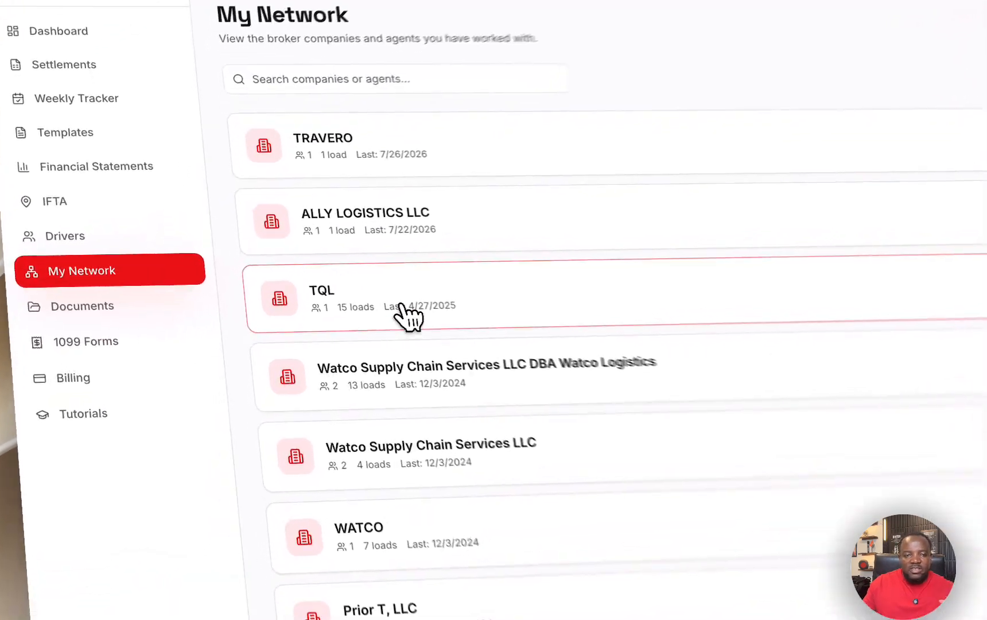
click(307, 331)
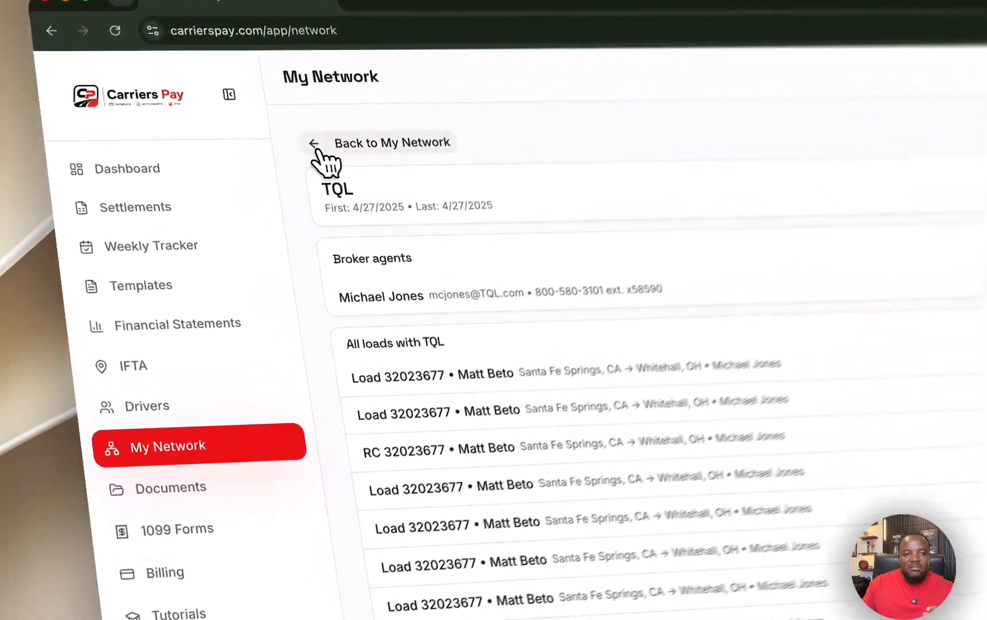
click(201, 129)
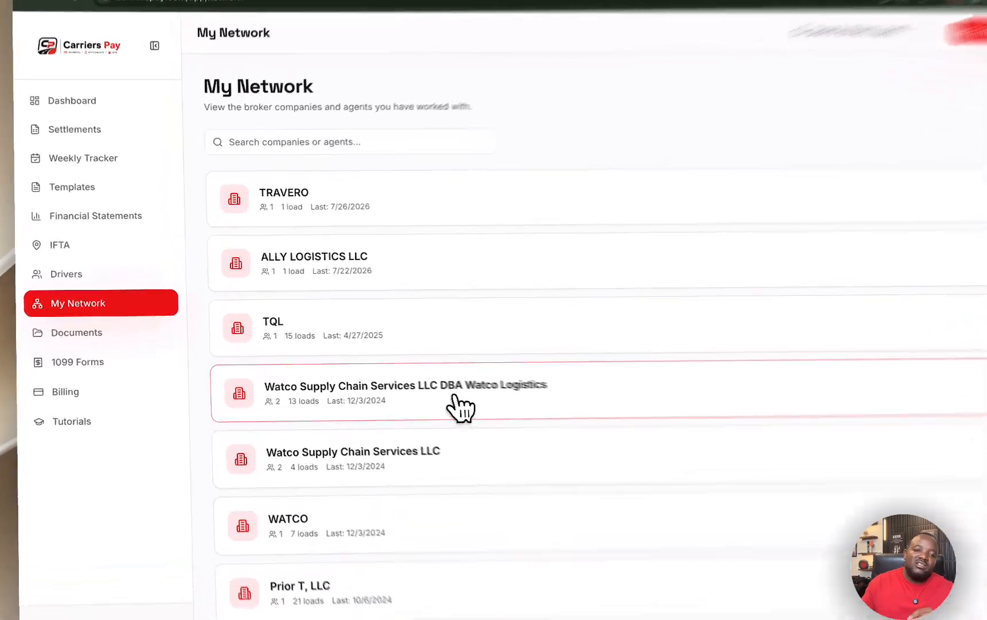
click(409, 386)
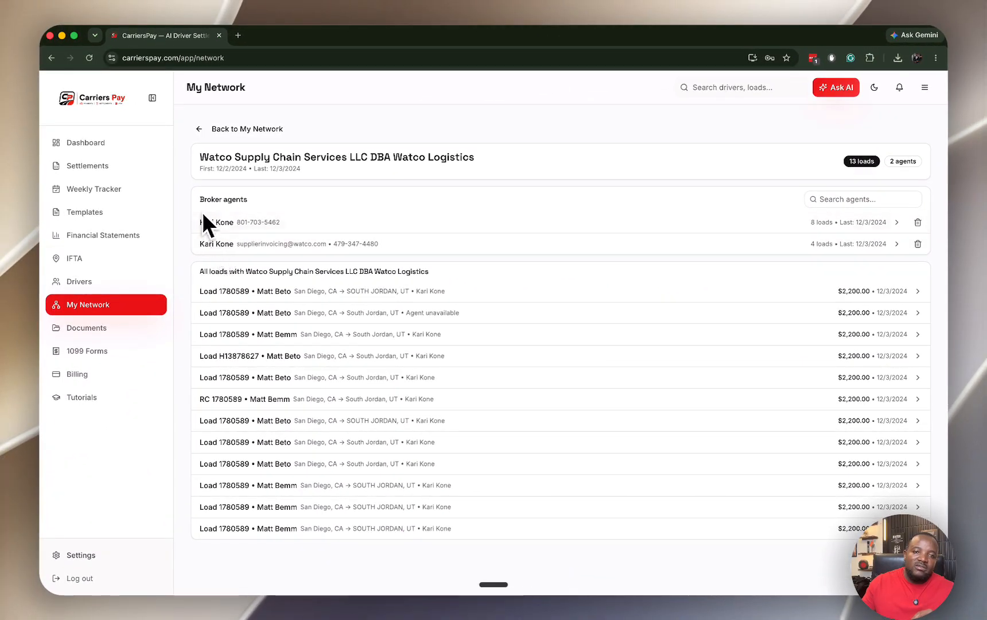
click(199, 128)
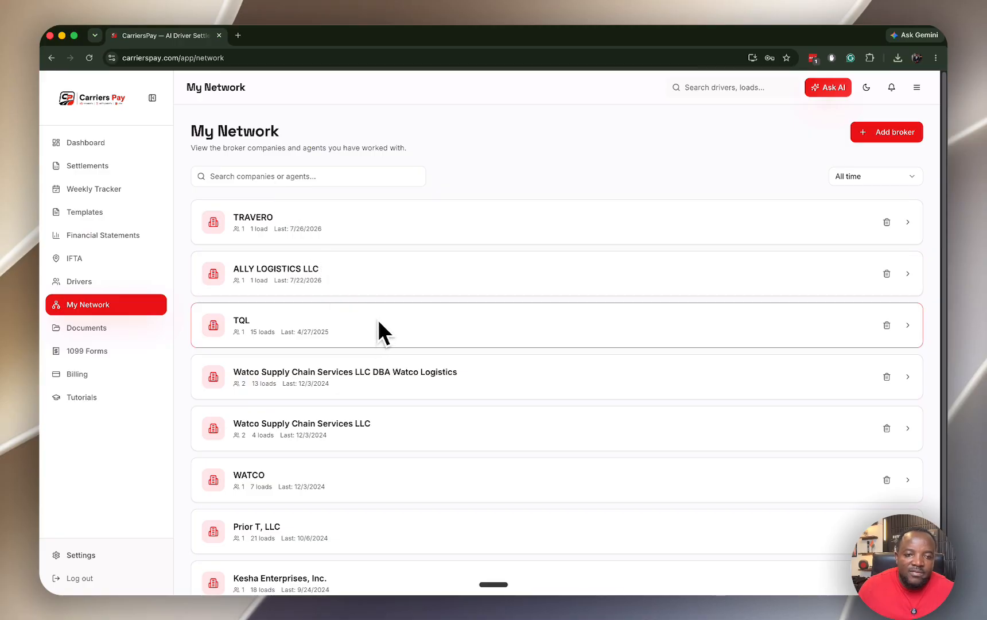
- View the stored settlement documents and the yearly 1099 driver summary
scroll(377, 319, down, 1)
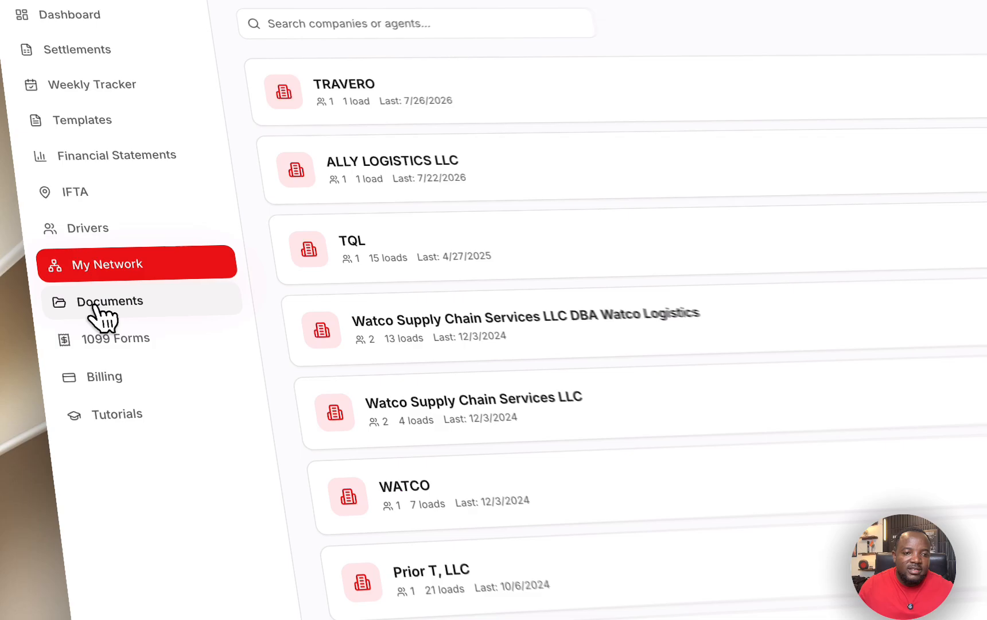
click(86, 328)
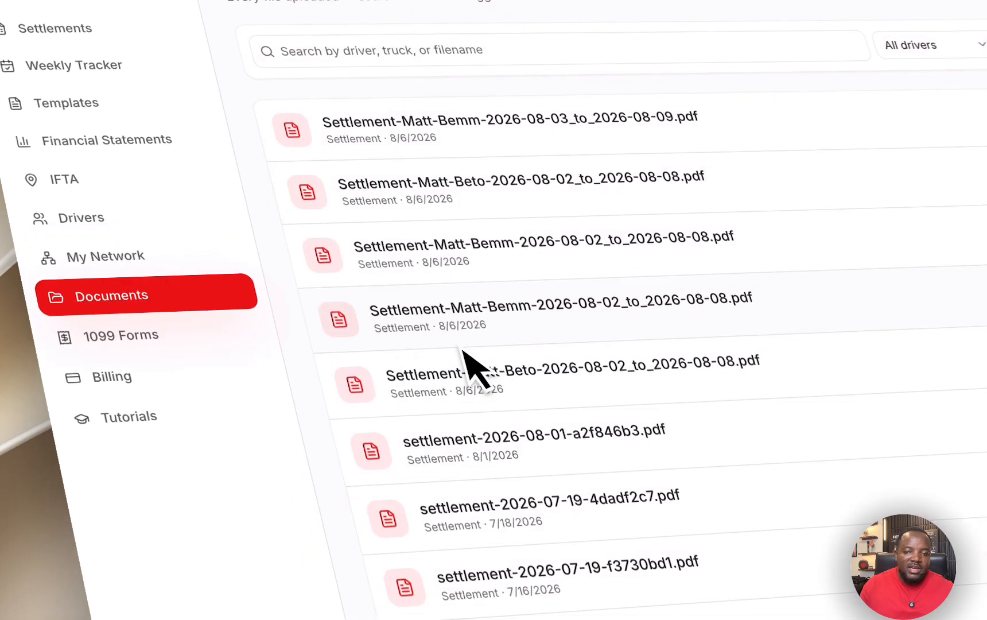
click(167, 344)
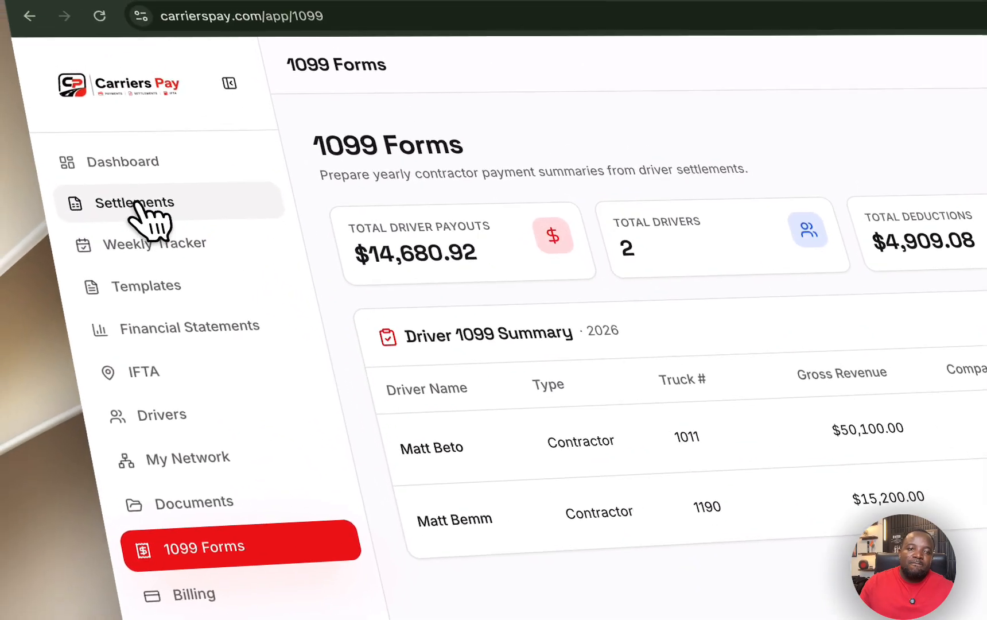
- Open truck #1011's $2,730 settlement from the settlements list and review its loads and pay summary
click(163, 217)
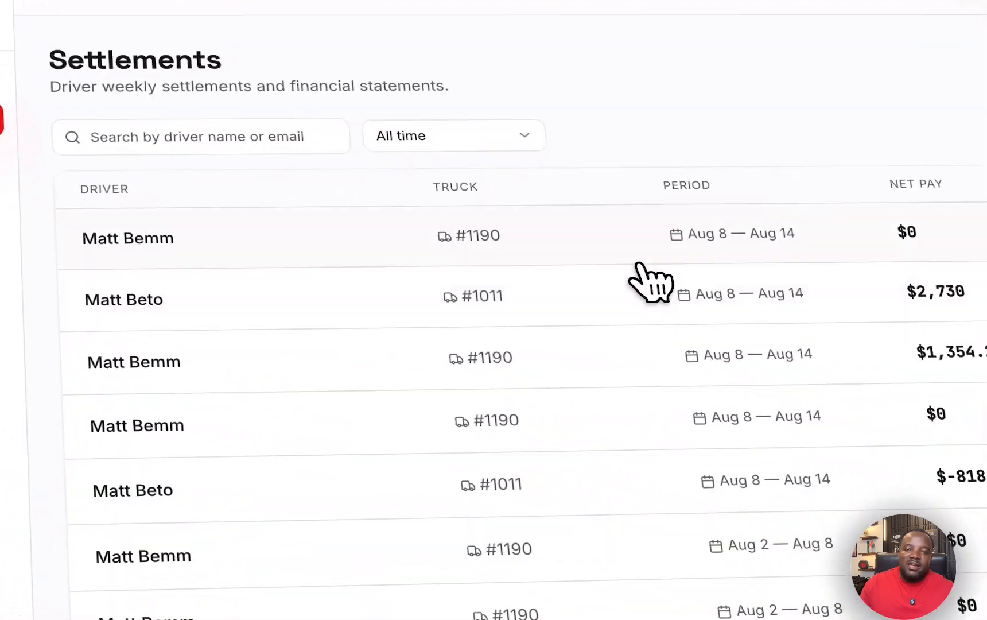
click(686, 303)
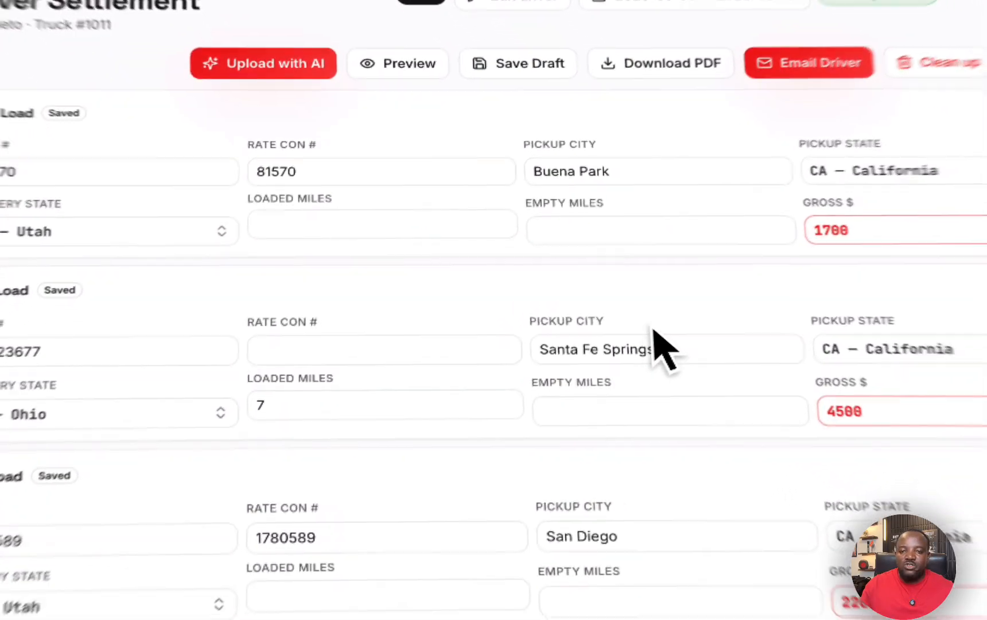
scroll(577, 324, down, 3)
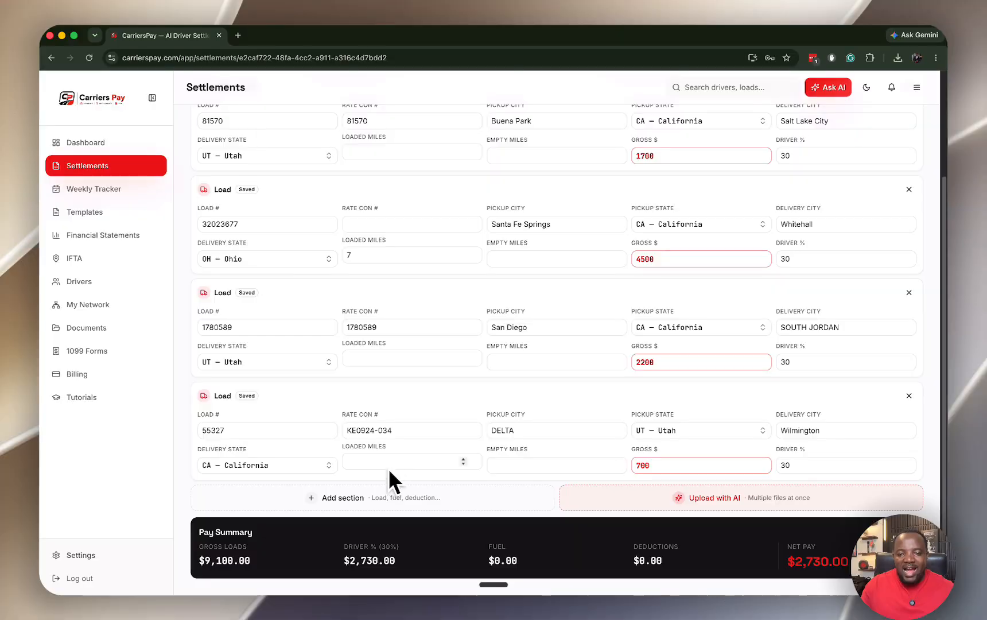
scroll(472, 367, up, 3)
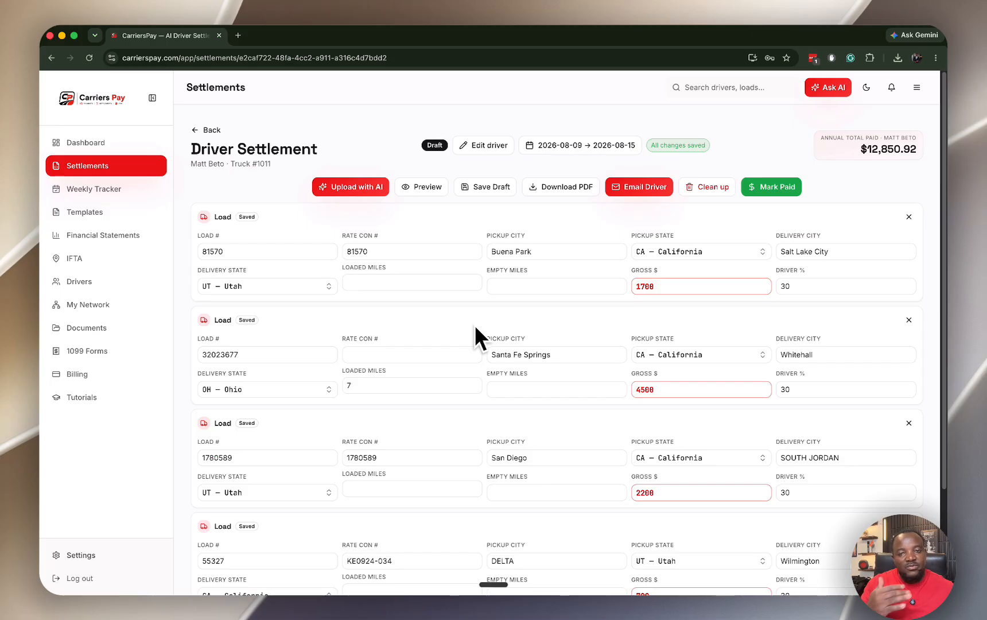
scroll(424, 297, down, 3)
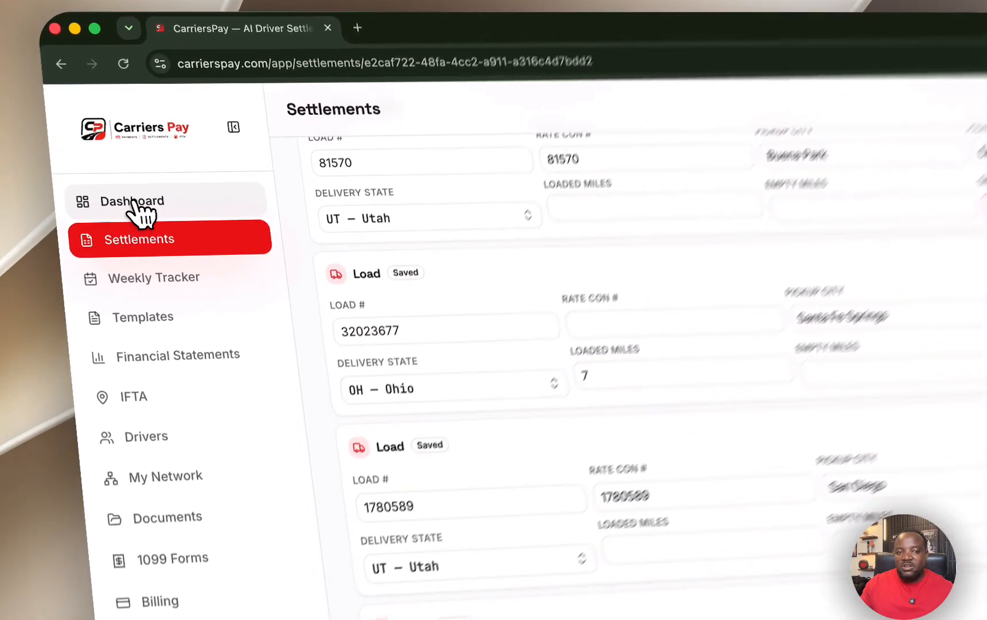
- Leave the settlement for the dashboard, then reopen truck #1011's $2,730 settlement and look through its load entries again
click(83, 142)
click(241, 216)
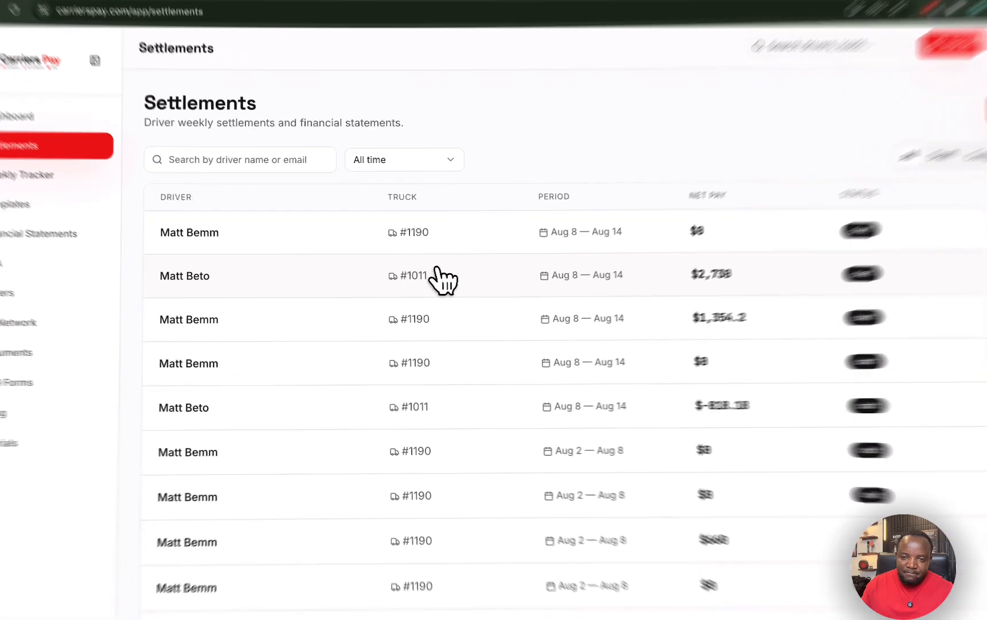
click(423, 261)
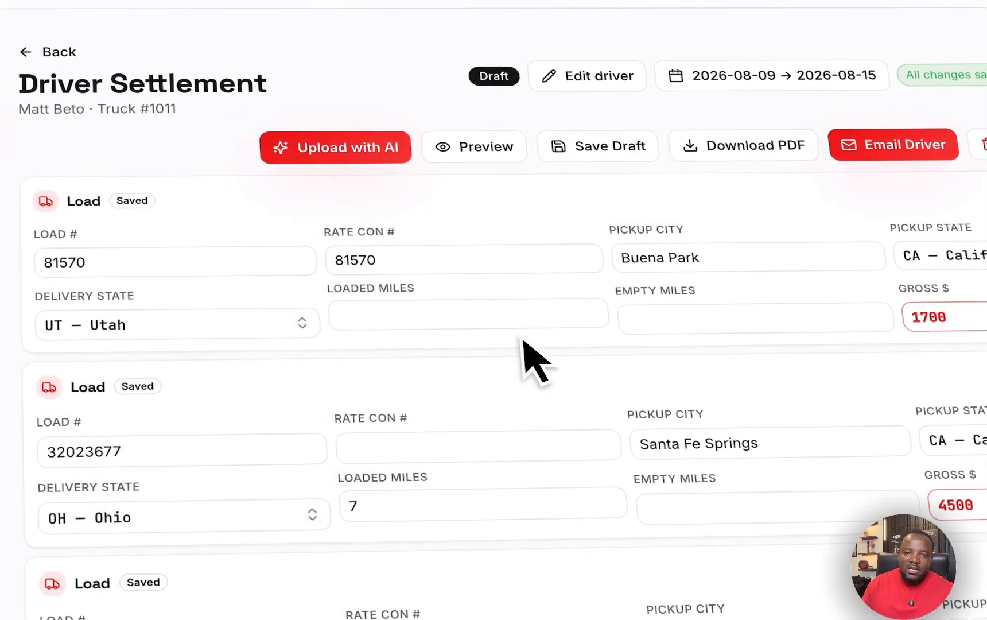
scroll(440, 296, down, 5)
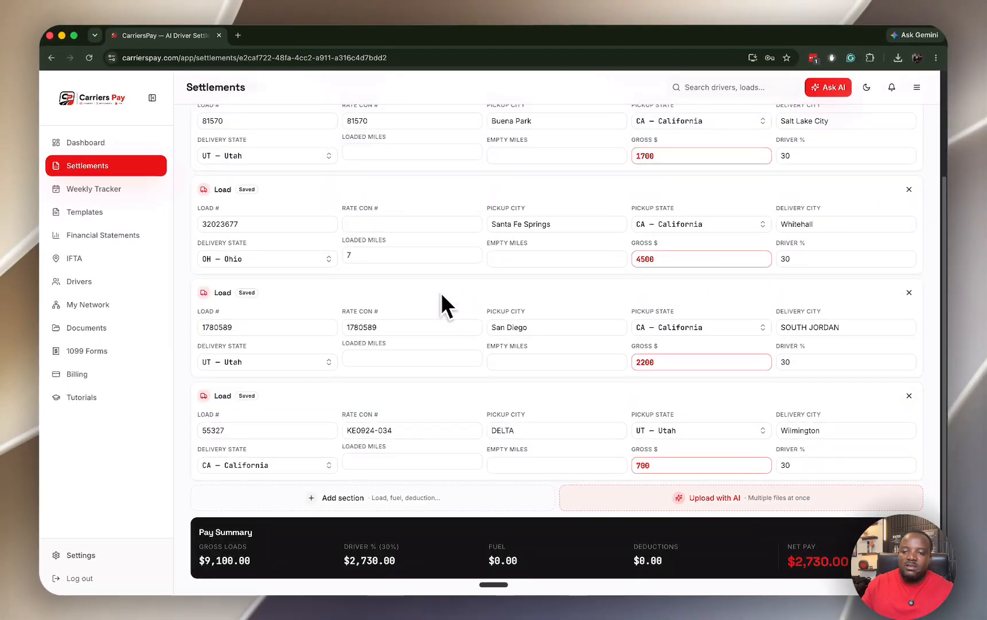
scroll(440, 292, up, 3)
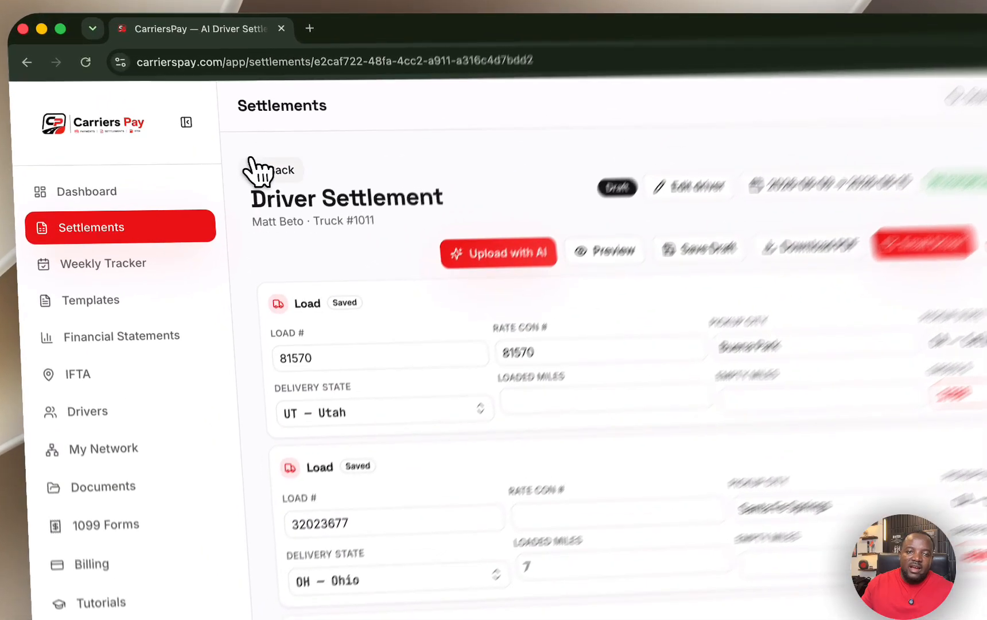
- Return to the list, open truck #1190's $1,354.2 per-mile settlement, and check its driver and period details without changing them
click(210, 129)
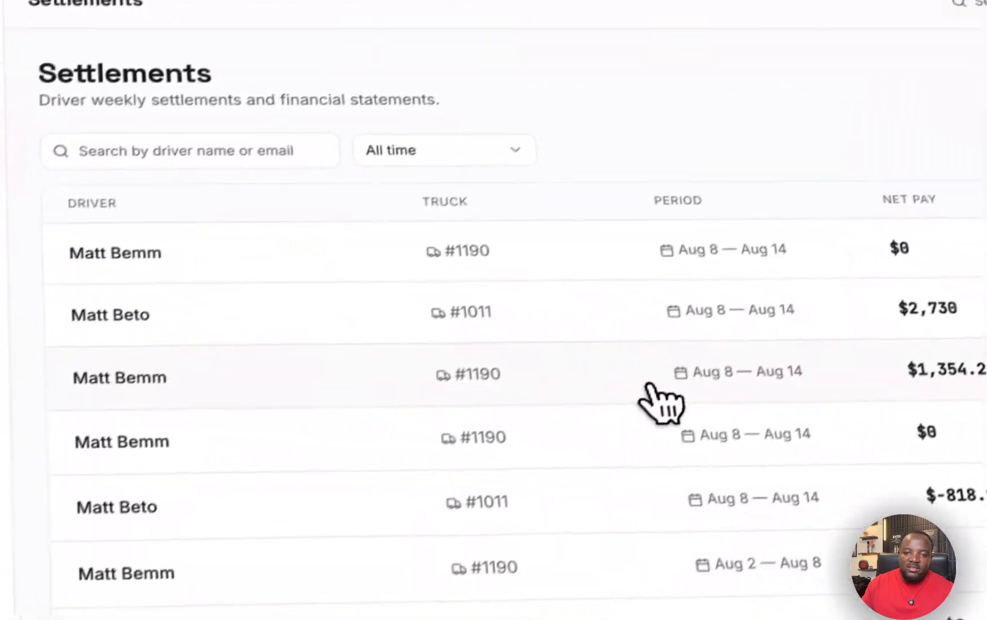
click(651, 384)
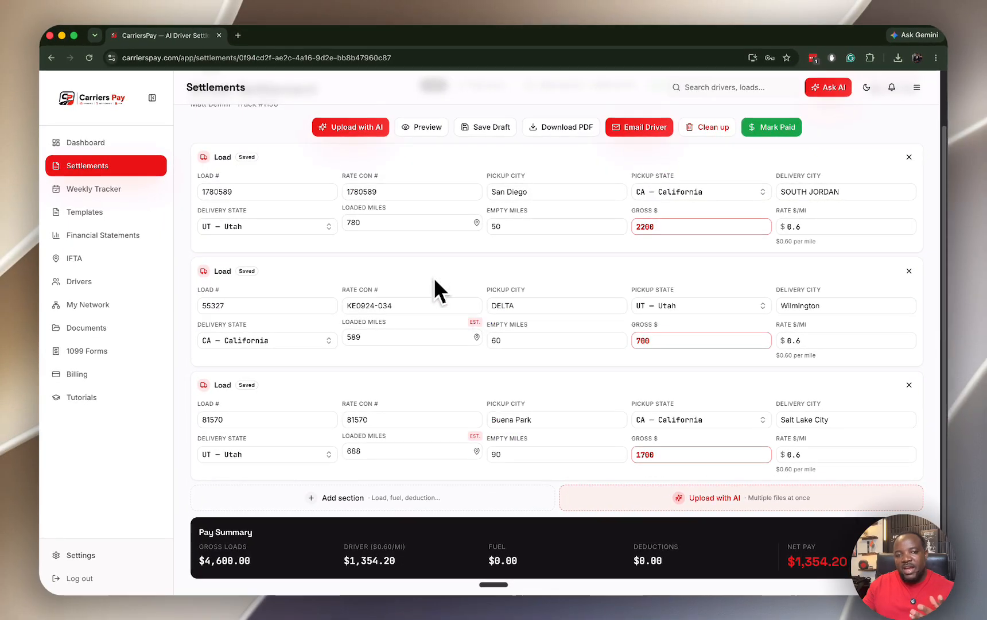
scroll(434, 278, up, 2)
click(356, 147)
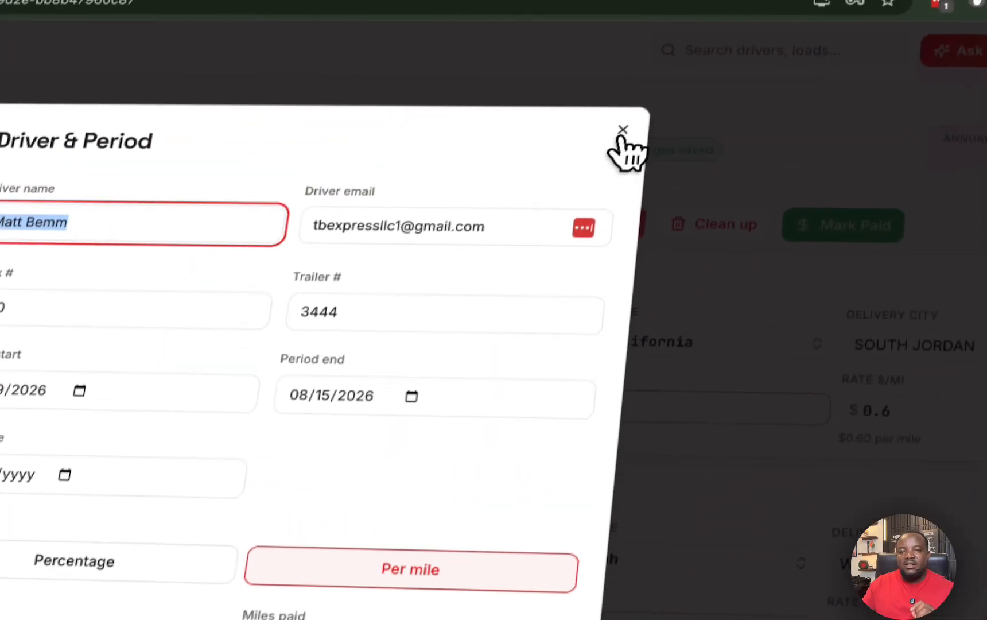
click(624, 137)
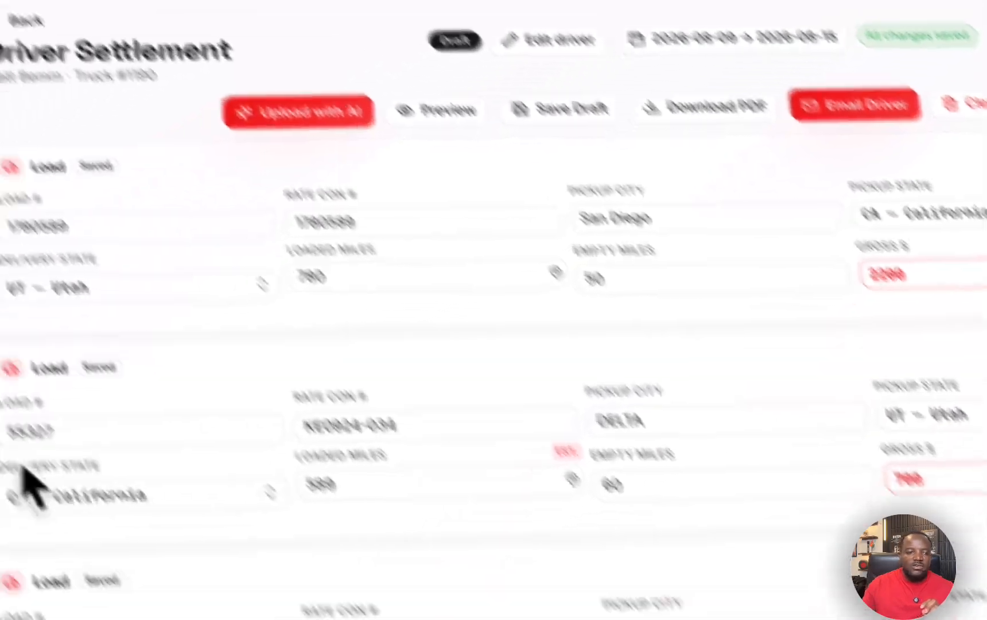
- Open the team settings, view the roles available when inviting a member, and close the invitation without sending it
click(155, 538)
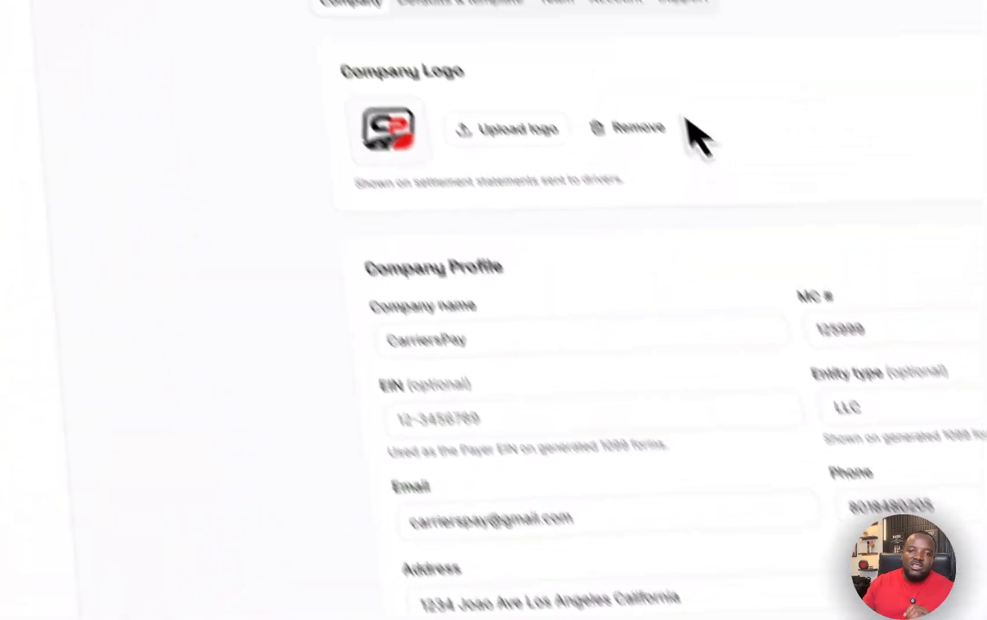
click(556, 2)
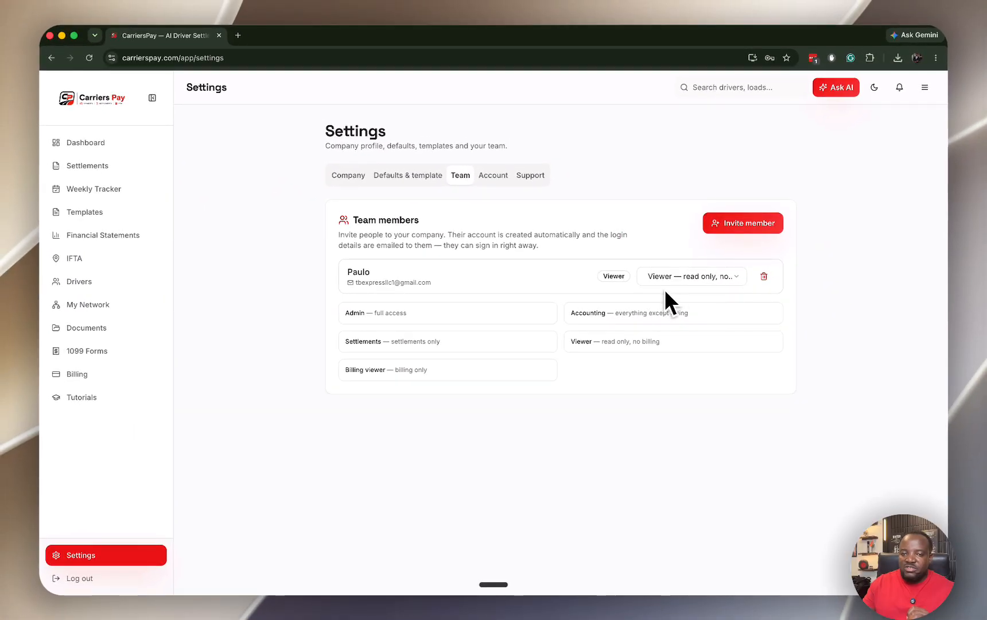
click(744, 224)
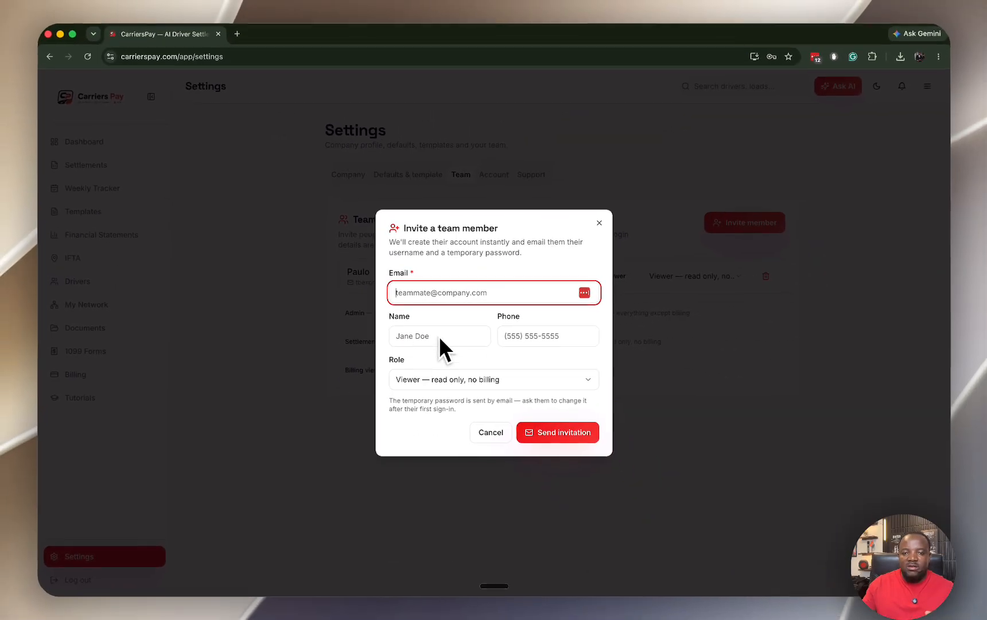
click(514, 380)
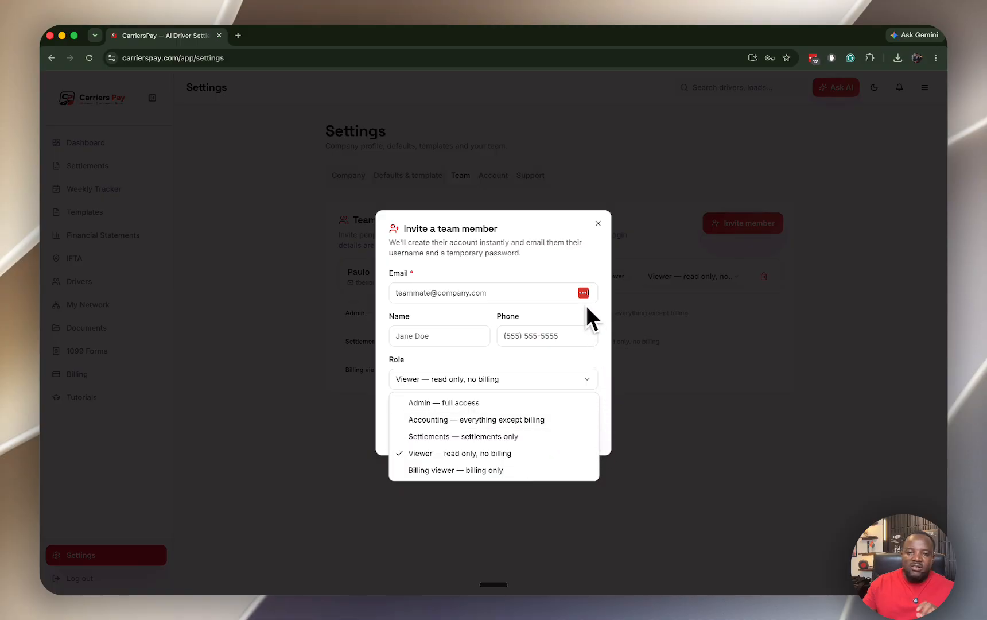
key(Escape)
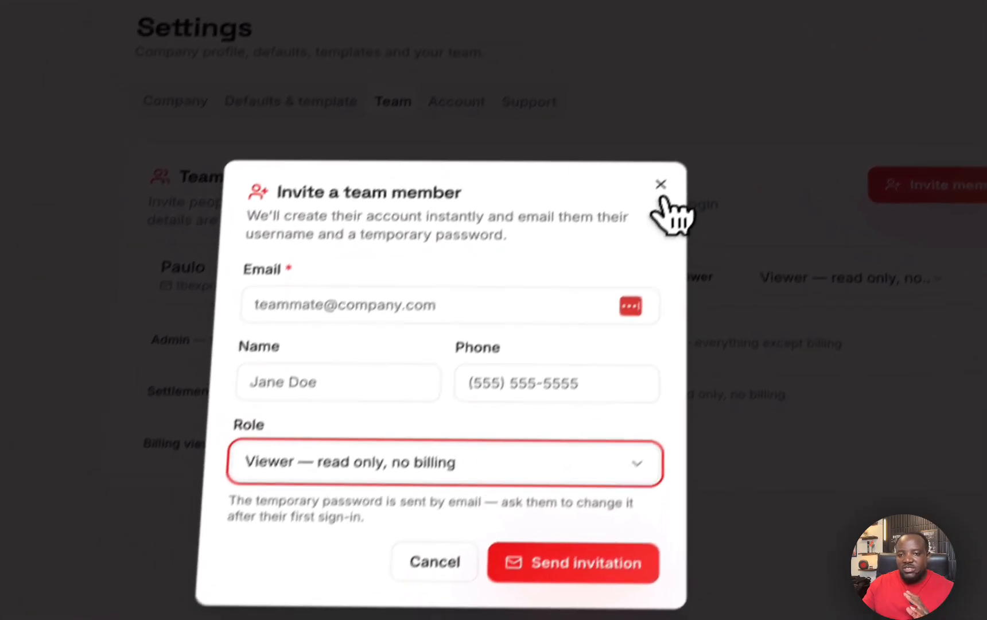
click(661, 189)
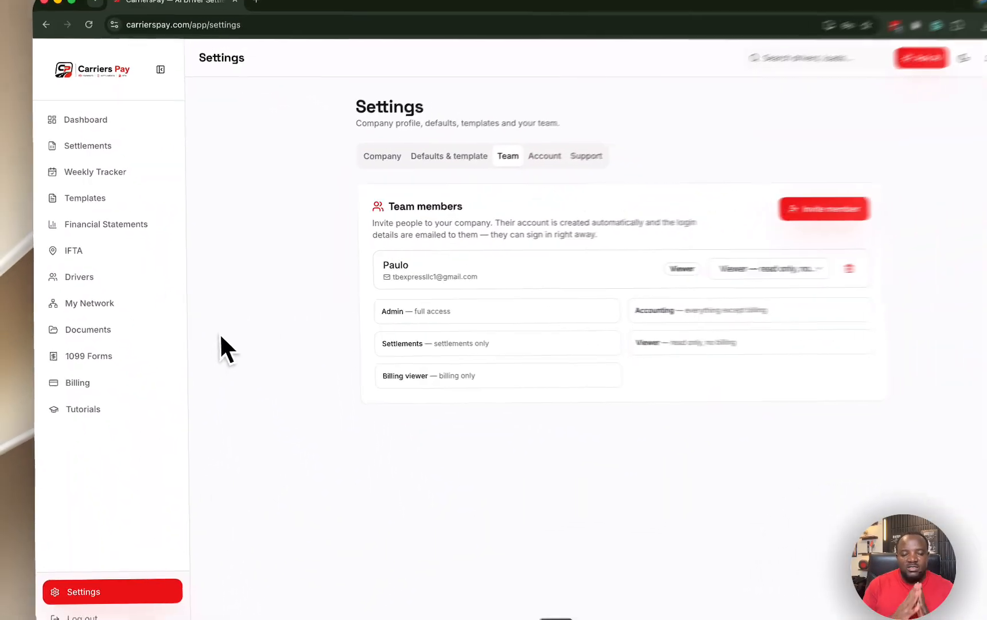